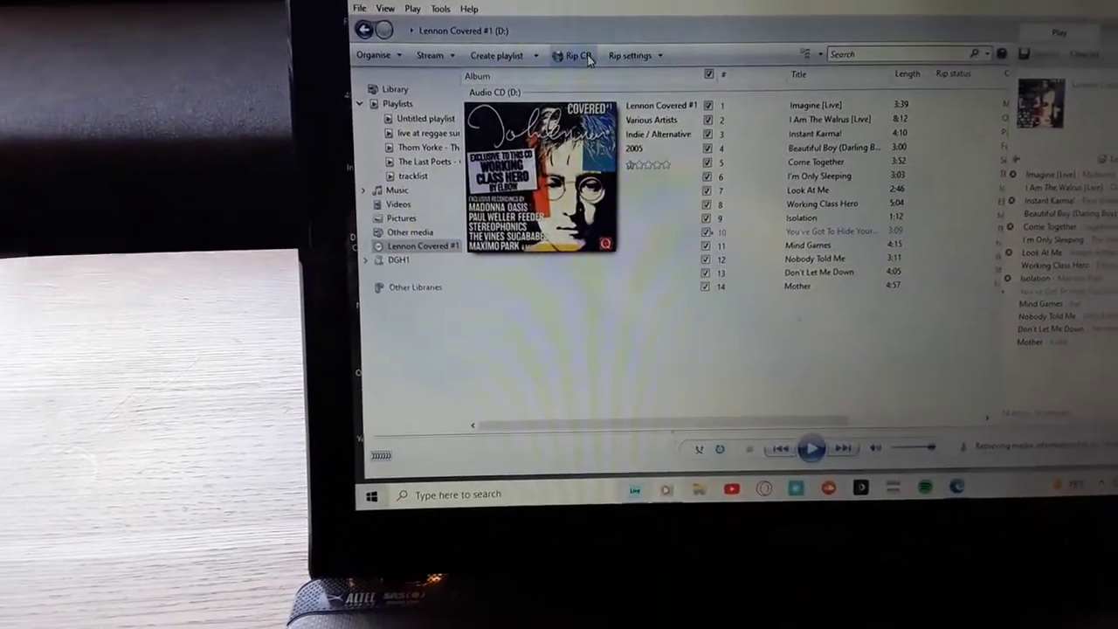
Step: Open the rip settings for the Lennon Covered #1 audio CD
{"action": "left_click", "coordinate": [624, 63]}
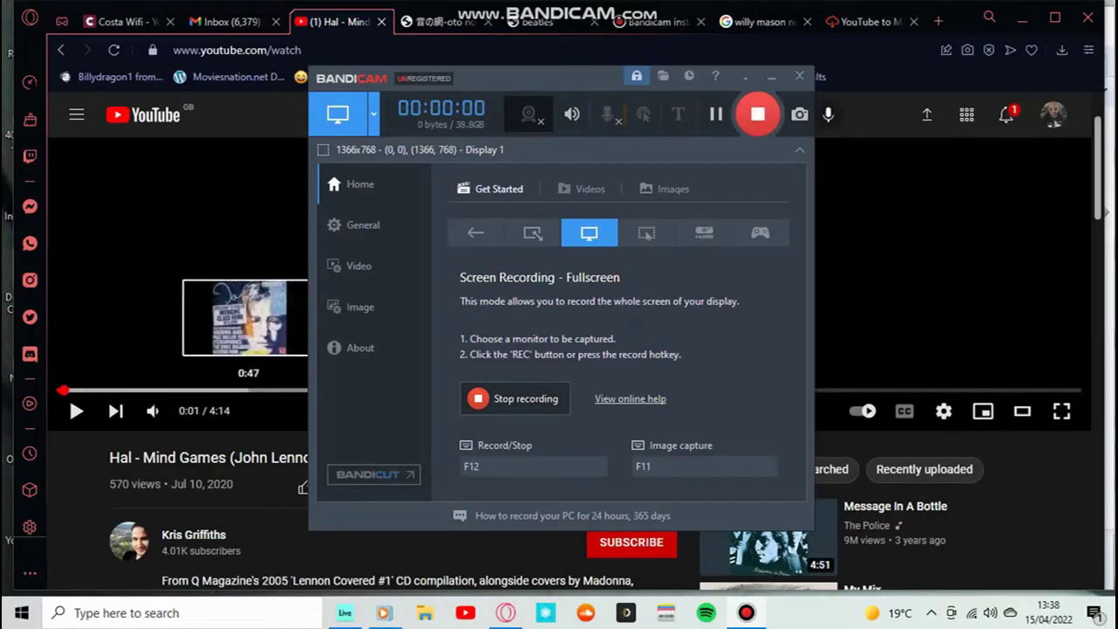
Step: Switch to YouTube and play the video "Hal - Mind Games (John Lennon cover)"
{"action": "left_click", "coordinate": [77, 410]}
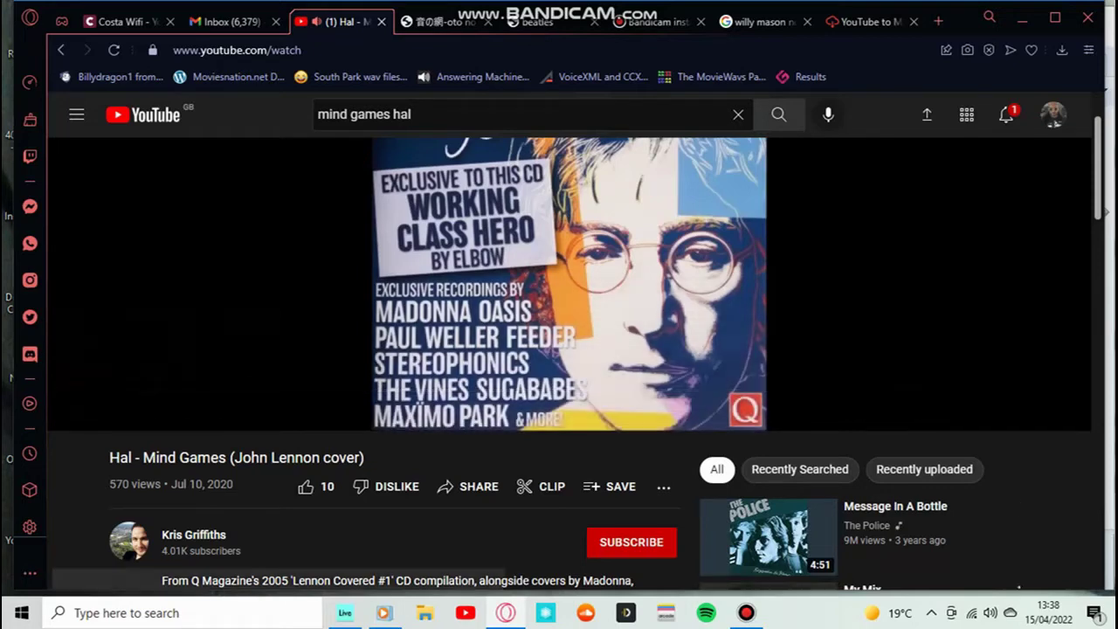
{"action": "mouse_move", "coordinate": [746, 612]}
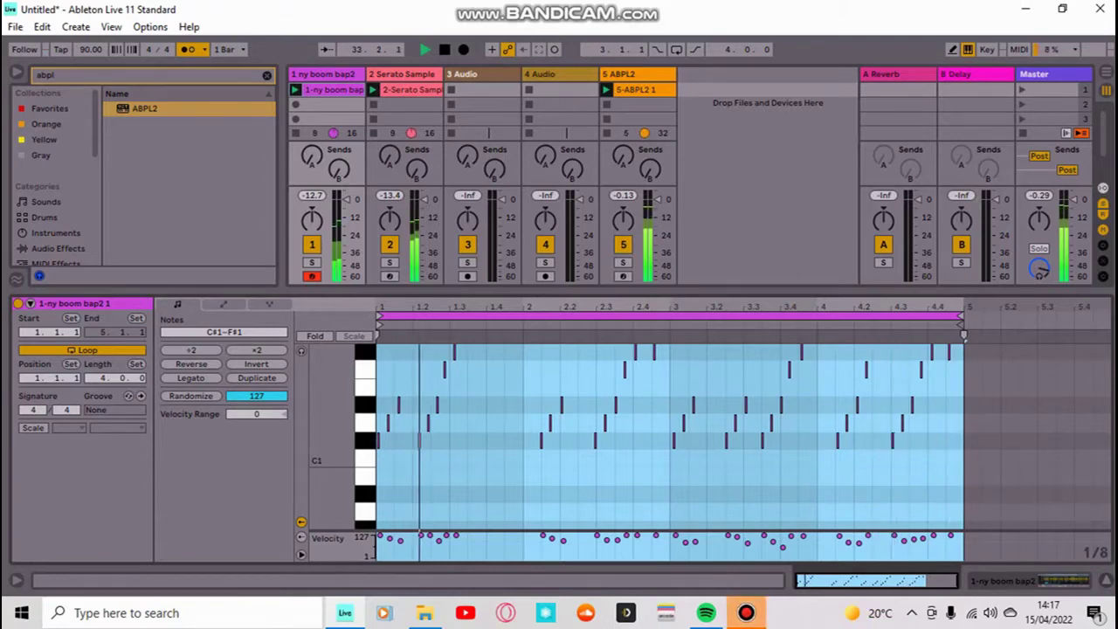
Step: In Ableton Live, view track 2's Serato Sample clip and audition the sampler's pads 1 to 4
{"action": "left_click", "coordinate": [411, 89]}
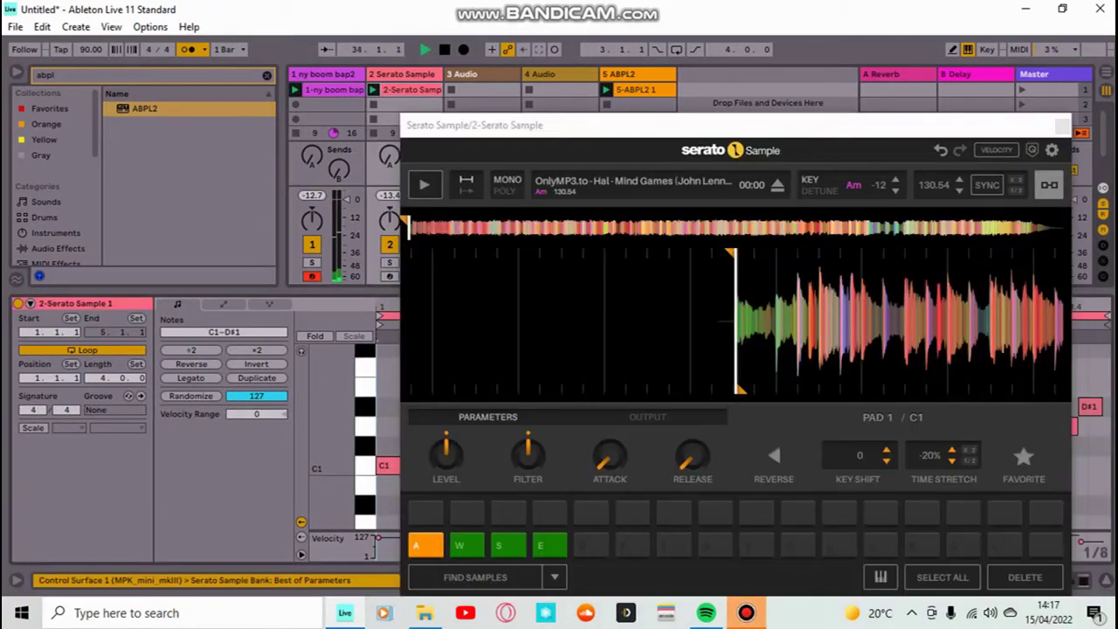
{"action": "key", "text": "w"}
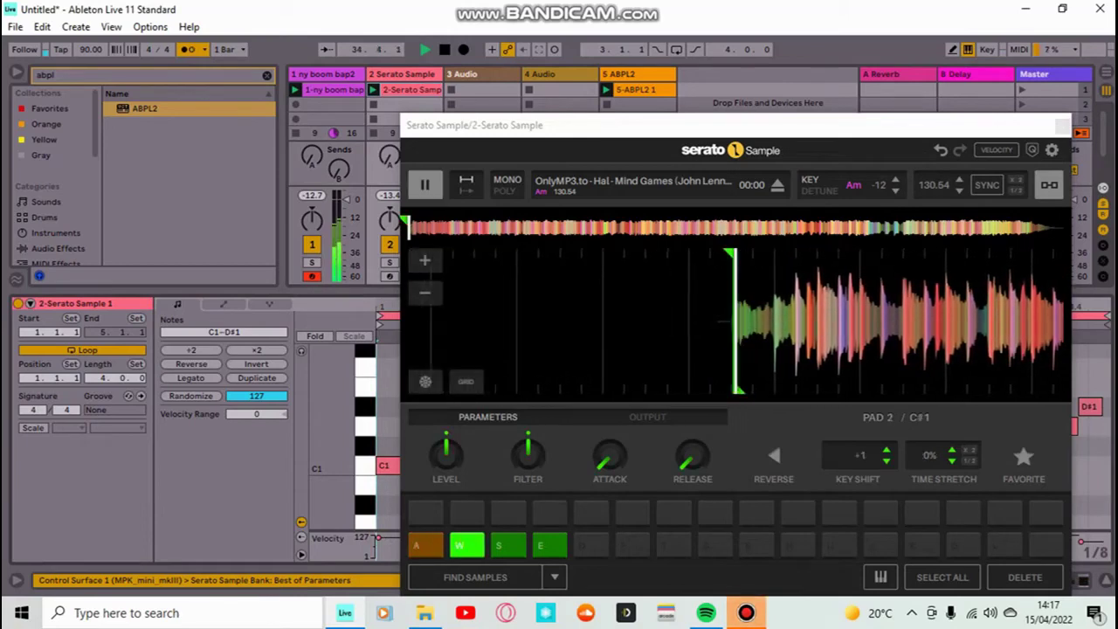
{"action": "key", "text": "a"}
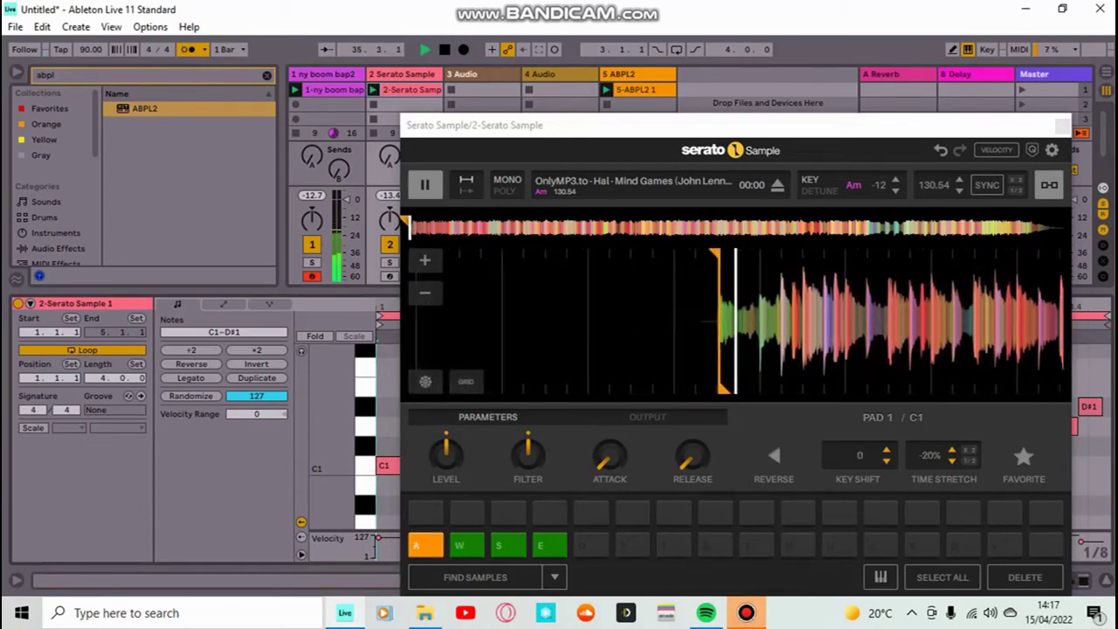
{"action": "key", "text": "w"}
{"action": "key", "text": "s"}
{"action": "key", "text": "e"}
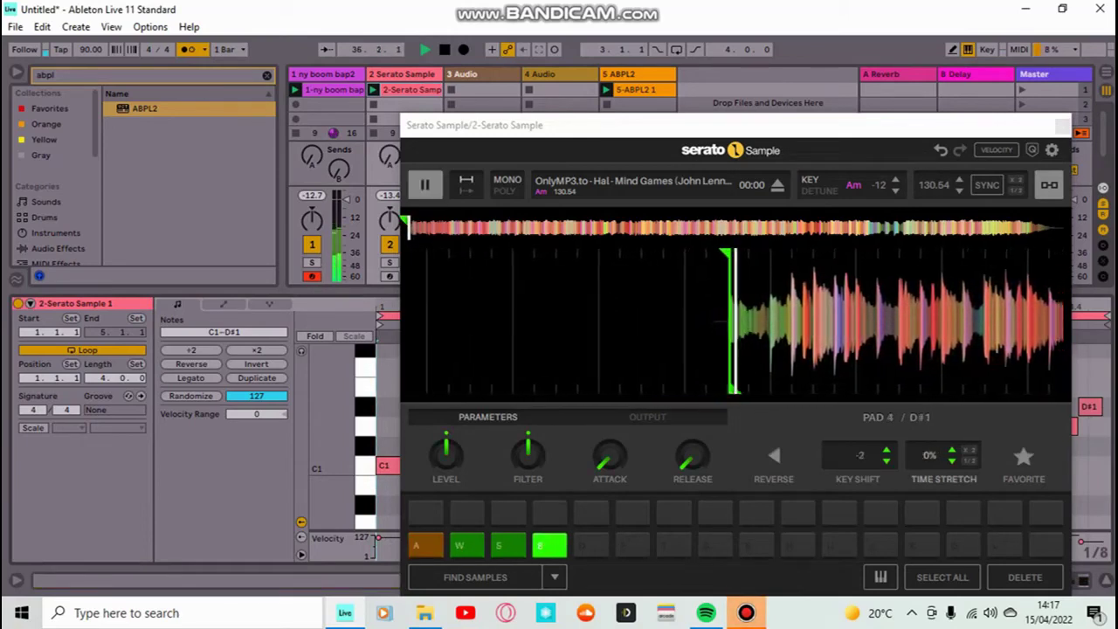
{"action": "key", "text": "s"}
{"action": "key", "text": "e"}
{"action": "key", "text": "a"}
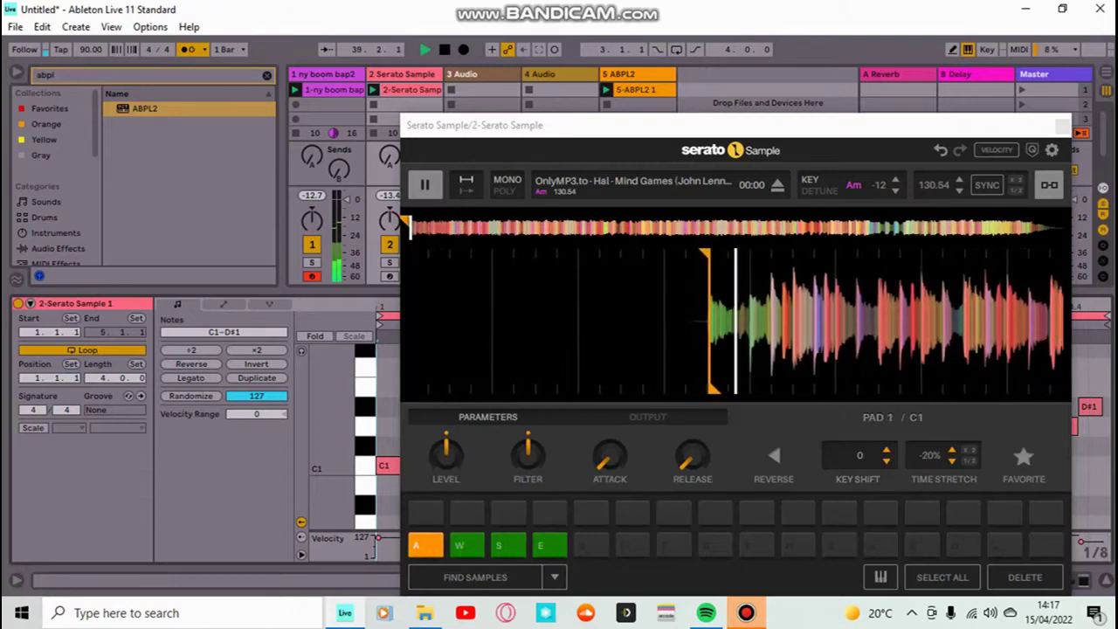
Step: Duplicate the ny boom bap2 drum clip on track 1 into the slot below and launch the copy
{"action": "left_click_drag", "start_coordinate": [641, 127], "coordinate": [645, 183]}
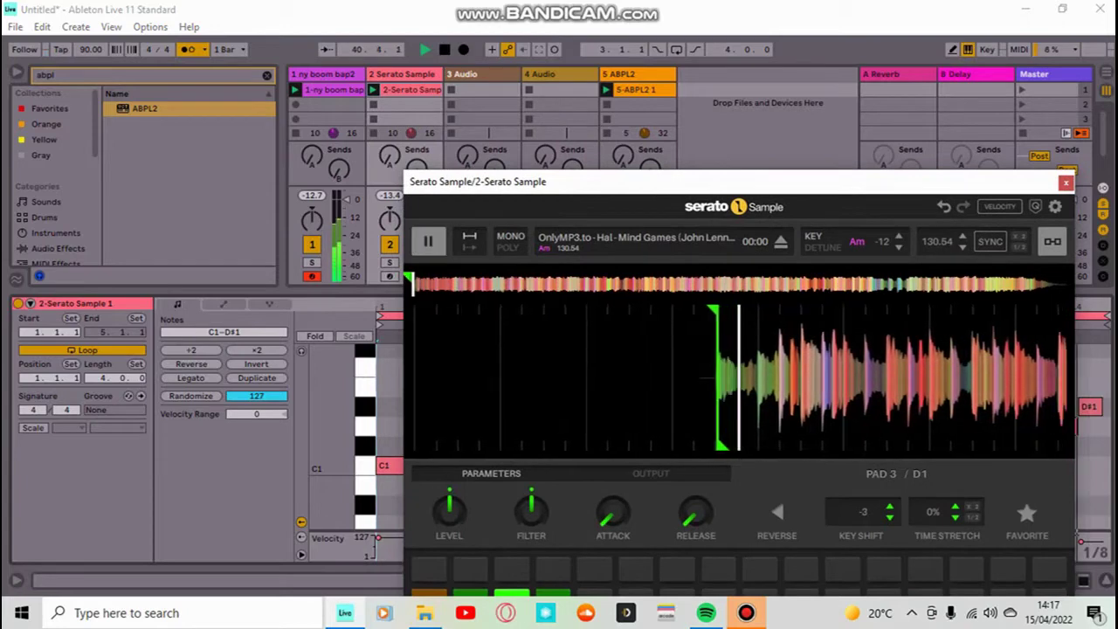
{"action": "right_click", "coordinate": [341, 91]}
{"action": "left_click", "coordinate": [375, 126]}
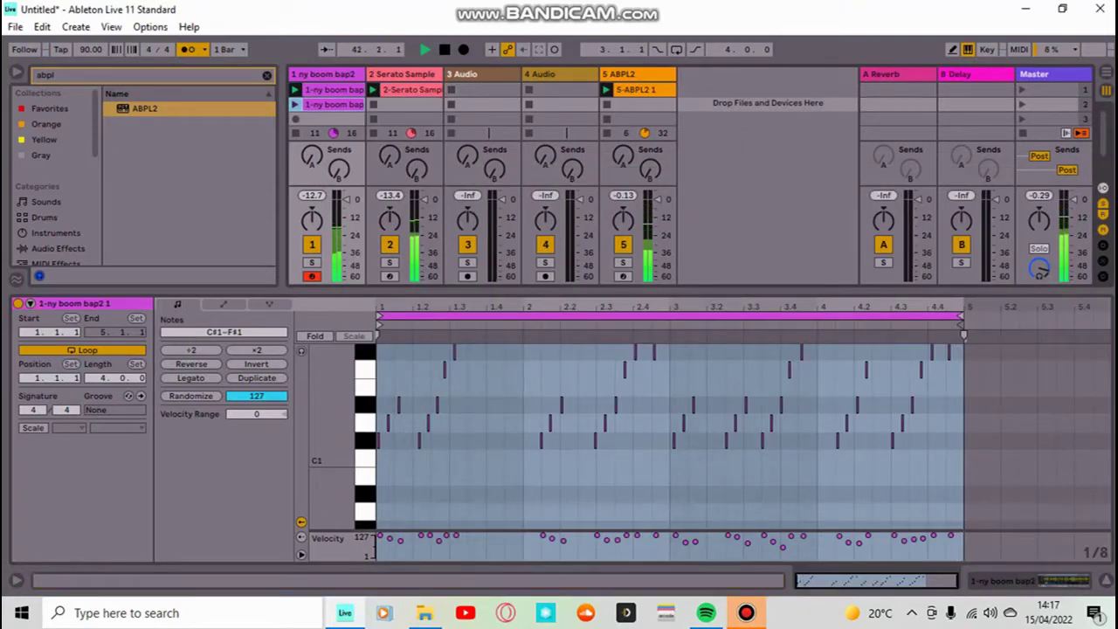
{"action": "mouse_move", "coordinate": [334, 90]}
{"action": "left_mouse_down"}
{"action": "mouse_move", "coordinate": [333, 119]}
{"action": "mouse_move", "coordinate": [334, 90]}
{"action": "mouse_move", "coordinate": [333, 117]}
{"action": "mouse_move", "coordinate": [333, 103]}
{"action": "left_mouse_up"}
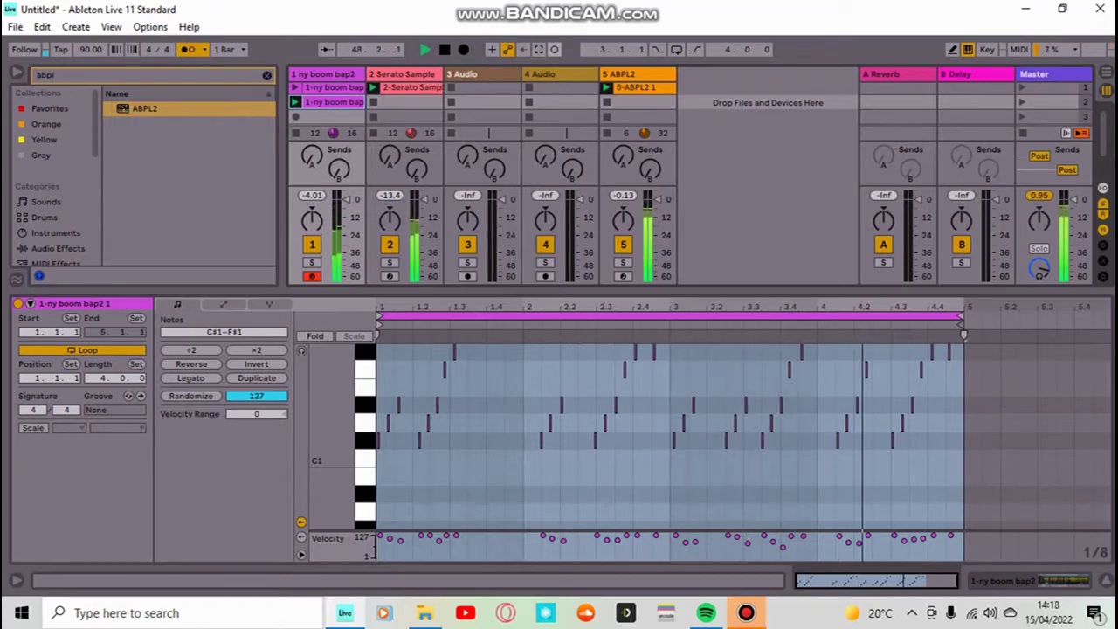
Step: Overdub a rhythm of C1 and E1 notes across the four-bar loop of the duplicated ny boom bap2 clip
{"action": "key", "text": "d"}
{"action": "key", "text": "d"}
{"action": "key", "text": "d"}
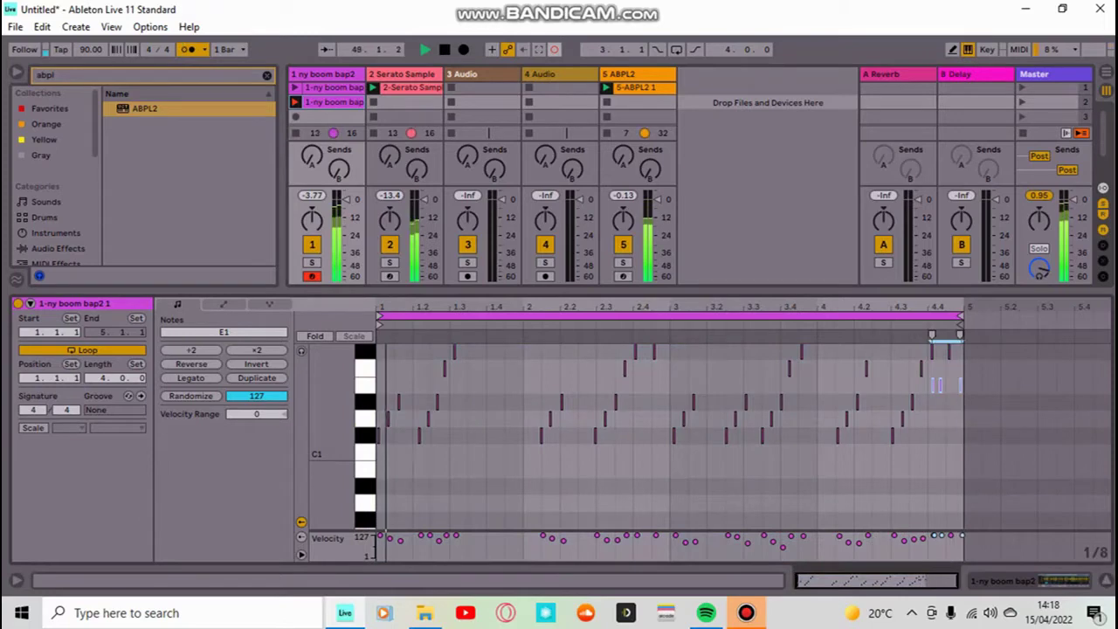
{"action": "key", "text": "a"}
{"action": "key", "text": "d"}
{"action": "key", "text": "a"}
{"action": "key", "text": "d"}
{"action": "key", "text": "a"}
{"action": "key", "text": "a"}
{"action": "key", "text": "d"}
{"action": "key", "text": "d"}
{"action": "key", "text": "a"}
{"action": "key", "text": "d"}
{"action": "key", "text": "a"}
{"action": "key", "text": "a"}
{"action": "key", "text": "a"}
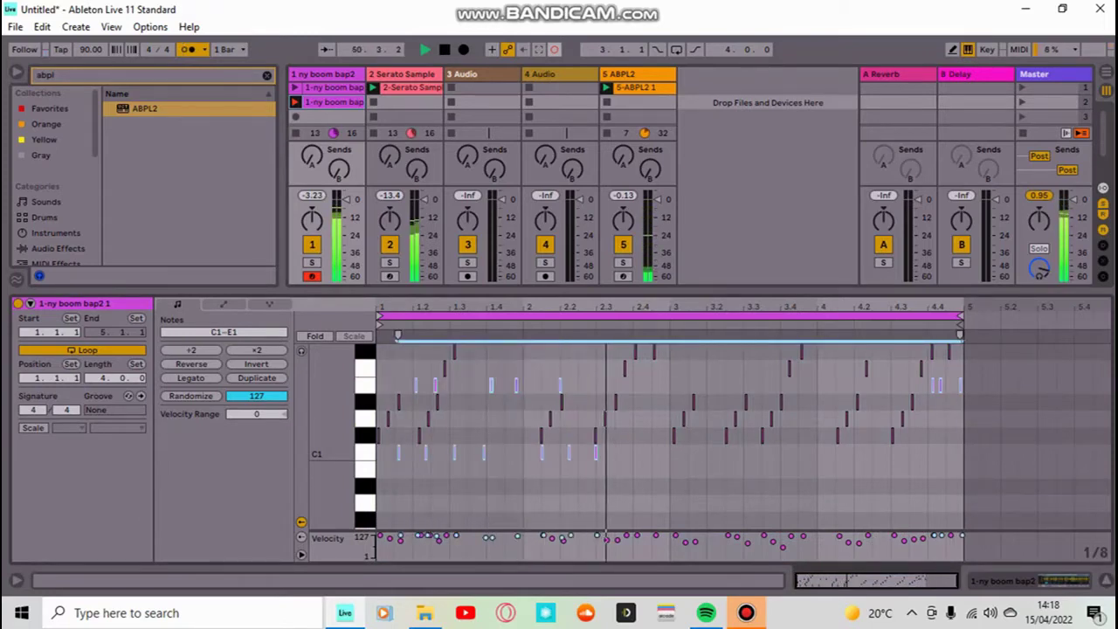
{"action": "key", "text": "d"}
{"action": "key", "text": "a"}
{"action": "key", "text": "a"}
{"action": "key", "text": "a"}
{"action": "key", "text": "d"}
{"action": "key", "text": "d"}
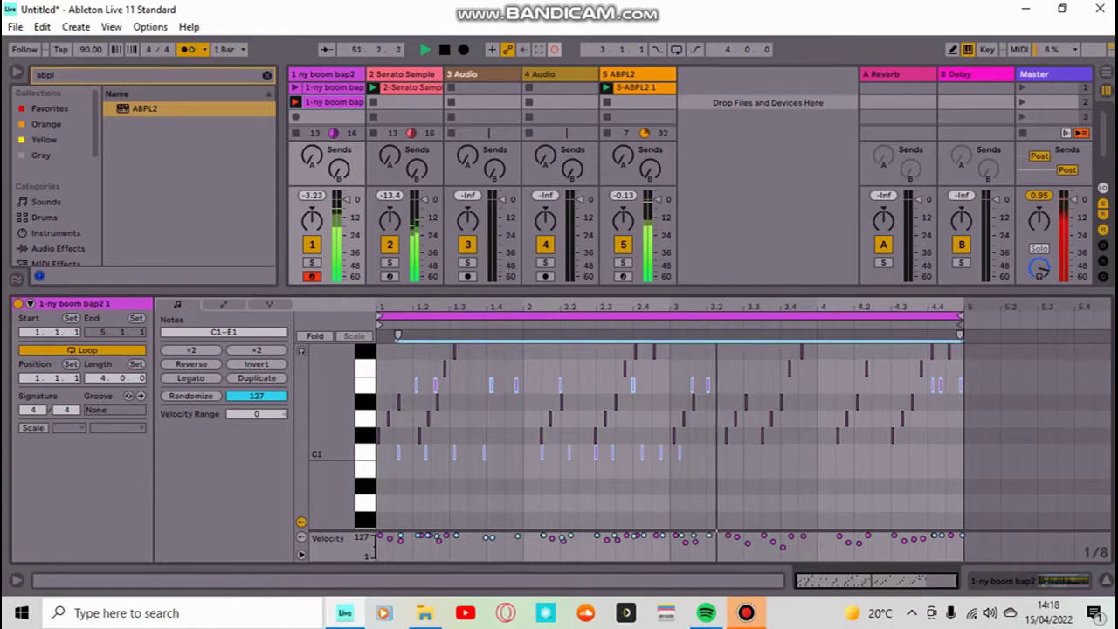
{"action": "key", "text": "a"}
{"action": "key", "text": "a"}
{"action": "key", "text": "a"}
{"action": "key", "text": "d"}
{"action": "key", "text": "d"}
{"action": "key", "text": "a"}
{"action": "key", "text": "d"}
{"action": "key", "text": "a"}
{"action": "key", "text": "d"}
{"action": "key", "text": "a"}
{"action": "key", "text": "d"}
{"action": "key", "text": "a"}
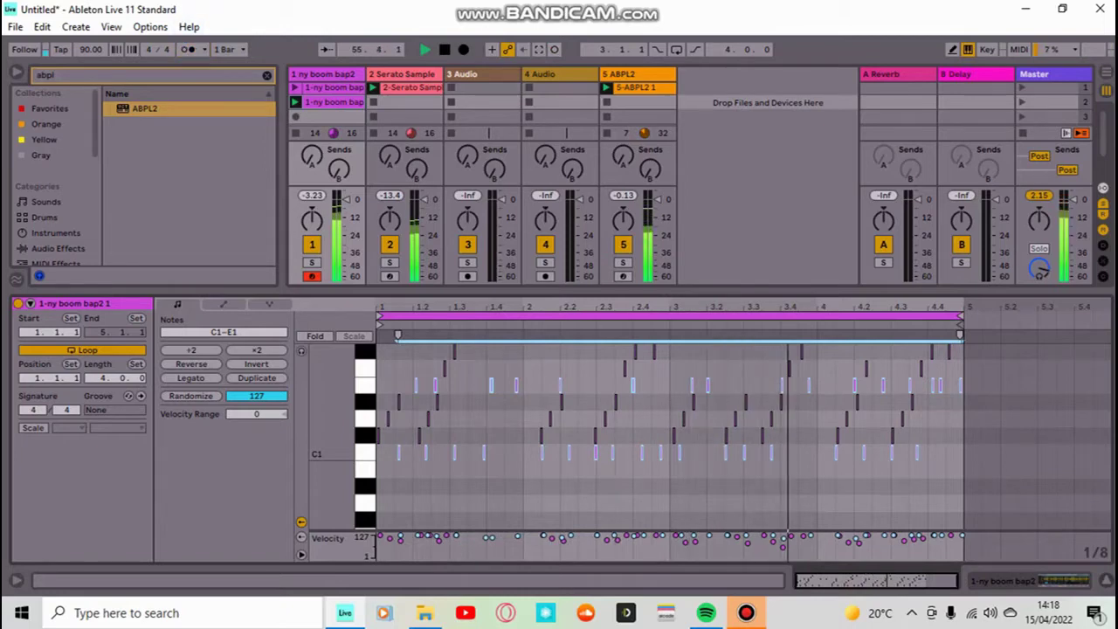
Step: Audition the Mind Games slices in track 3's Serato Sample, start playback, and lower pad 9's time stretch
{"action": "left_click_drag", "start_coordinate": [559, 289], "coordinate": [559, 244]}
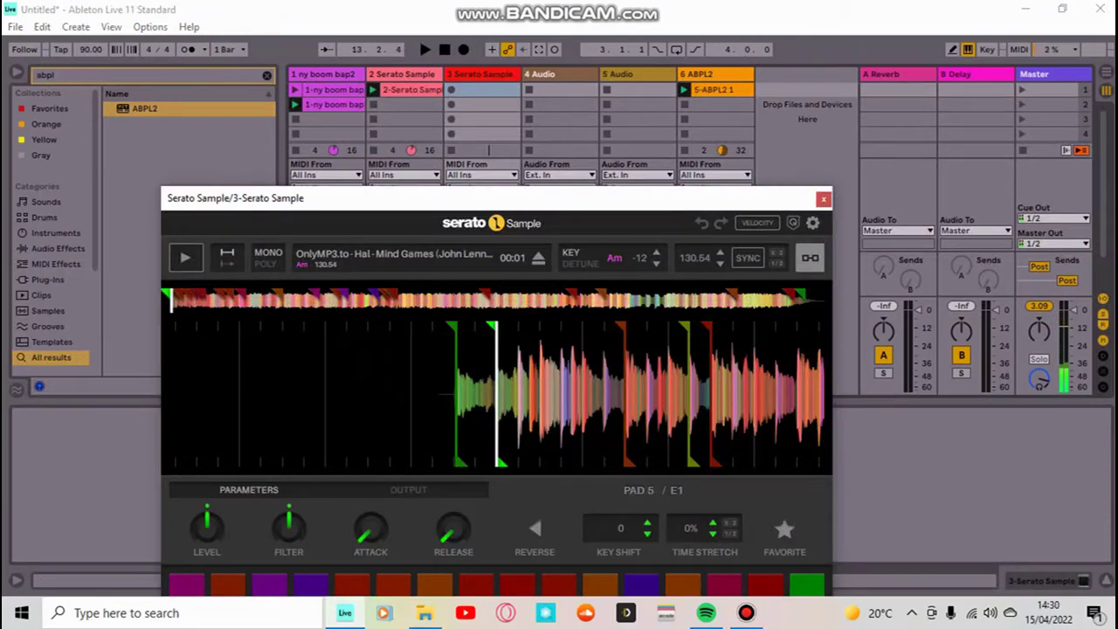
{"action": "key", "text": "y"}
{"action": "key", "text": "y"}
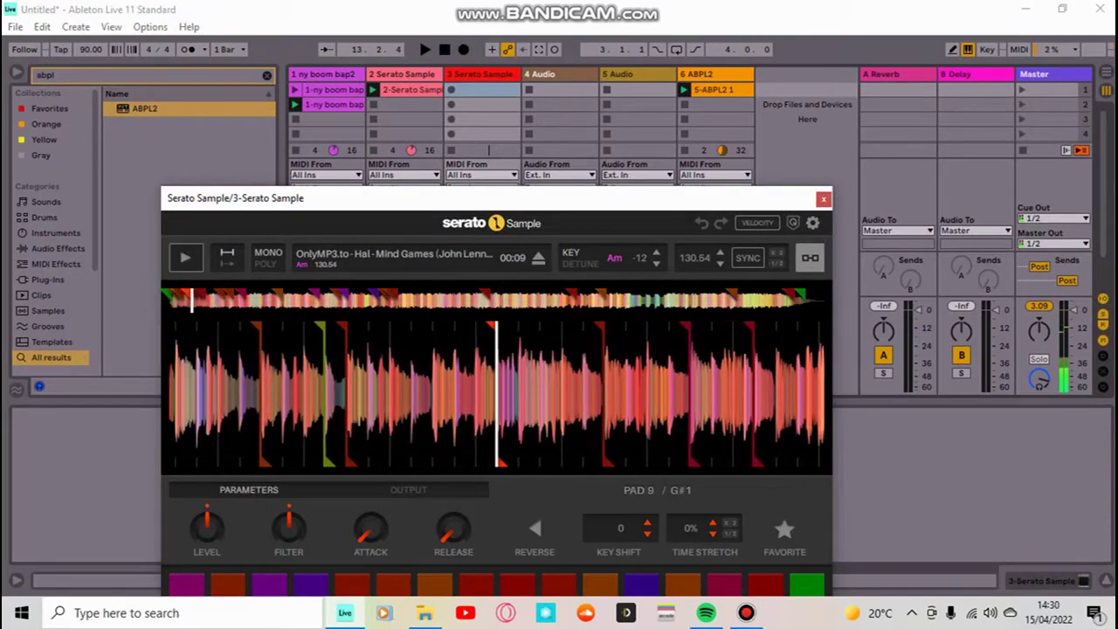
{"action": "key", "text": "y"}
{"action": "key", "text": "space"}
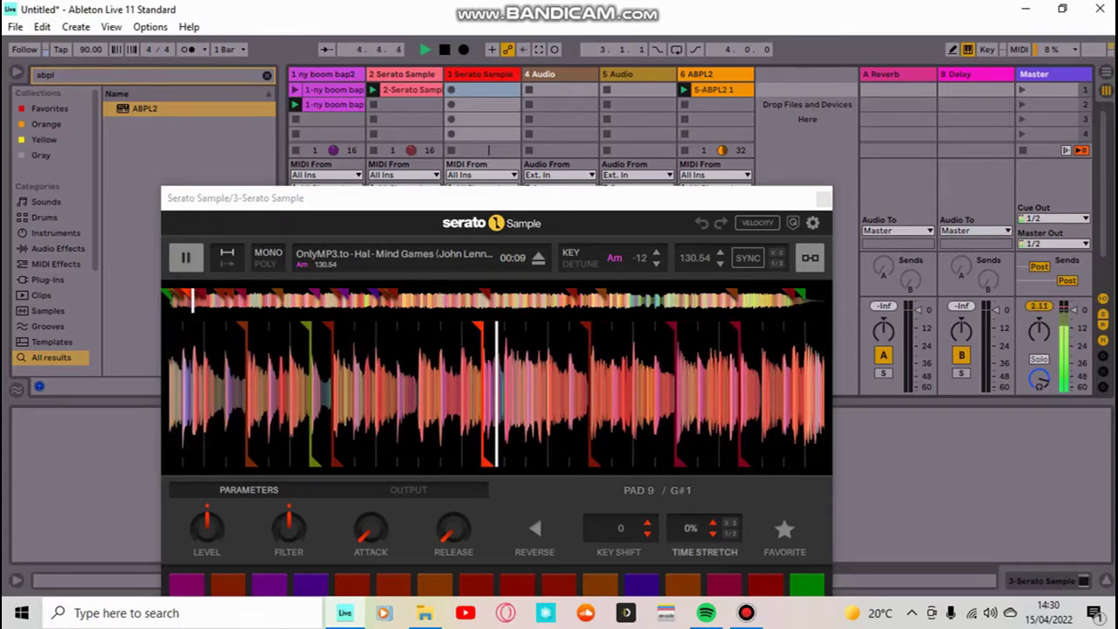
{"action": "left_click", "coordinate": [713, 534]}
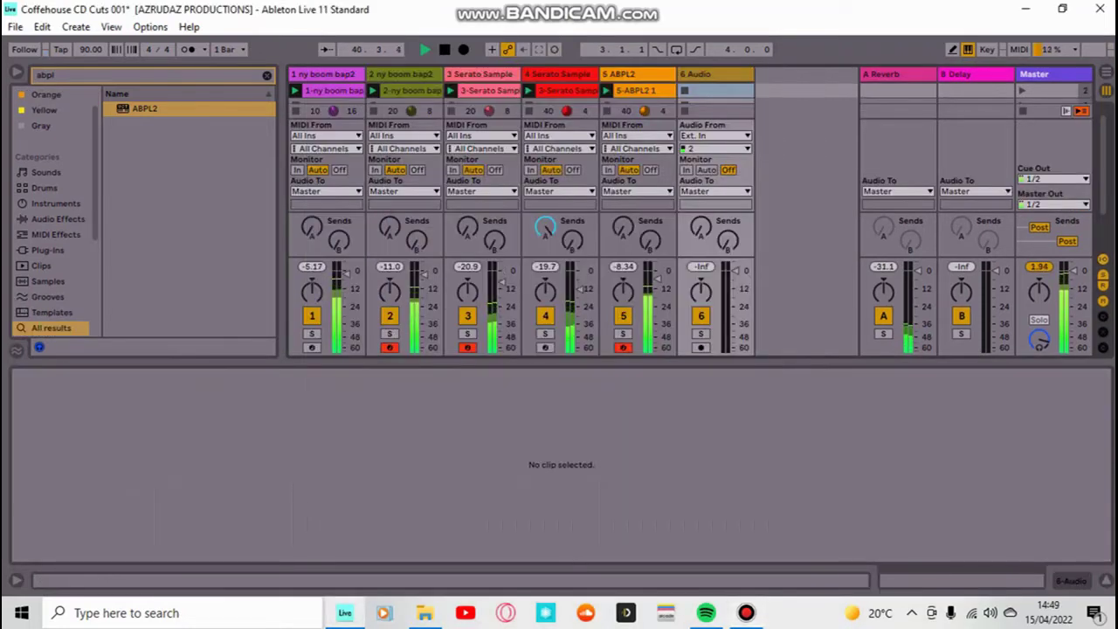
Step: Import the Hal - Mind Games MP3 from the Downloads folder as an audio clip on track 6
{"action": "left_click", "coordinate": [425, 612]}
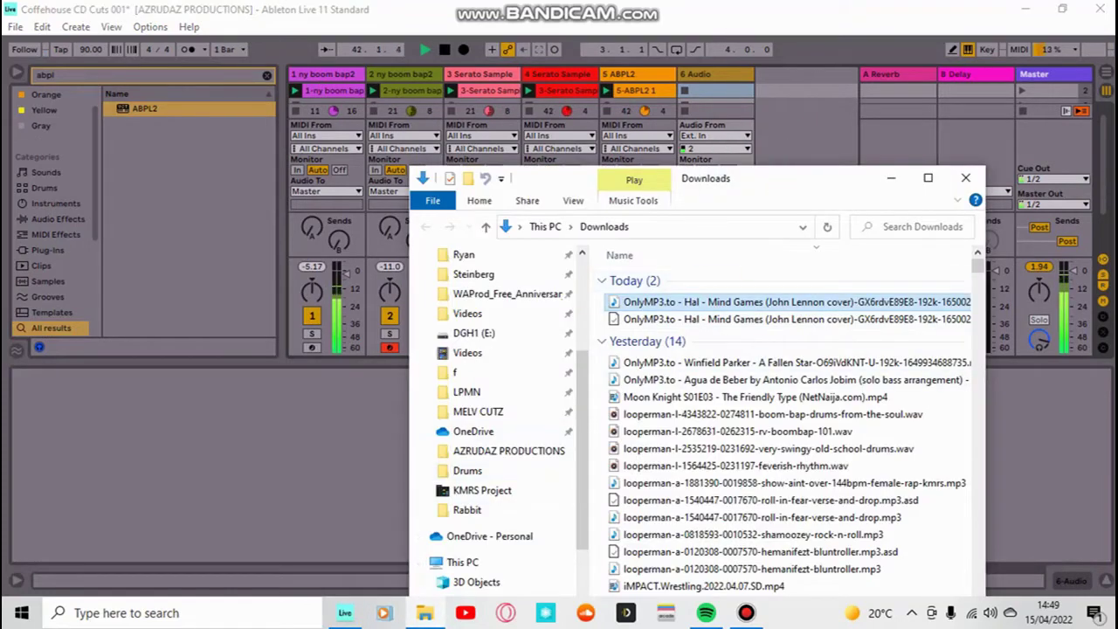
{"action": "left_click_drag", "start_coordinate": [786, 301], "coordinate": [716, 94]}
{"action": "left_click", "coordinate": [890, 177]}
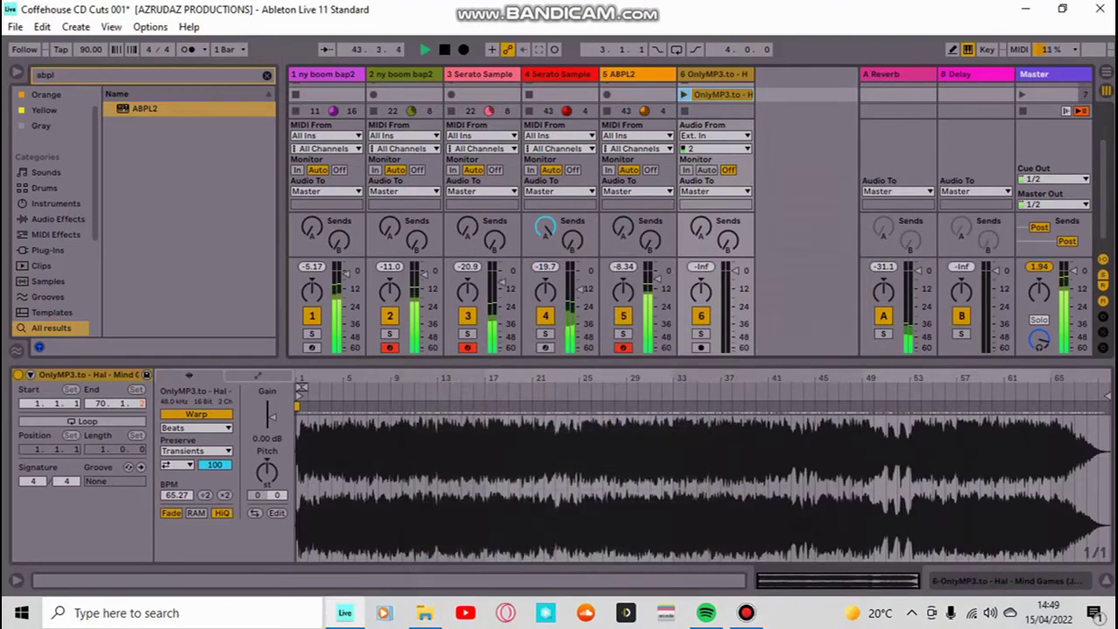
Step: Enlarge the clip grid and move the Mind Games audio clip on track 6 up to the scene 2 slot
{"action": "scroll", "coordinate": [573, 93], "scroll_direction": "up", "scroll_amount": 3}
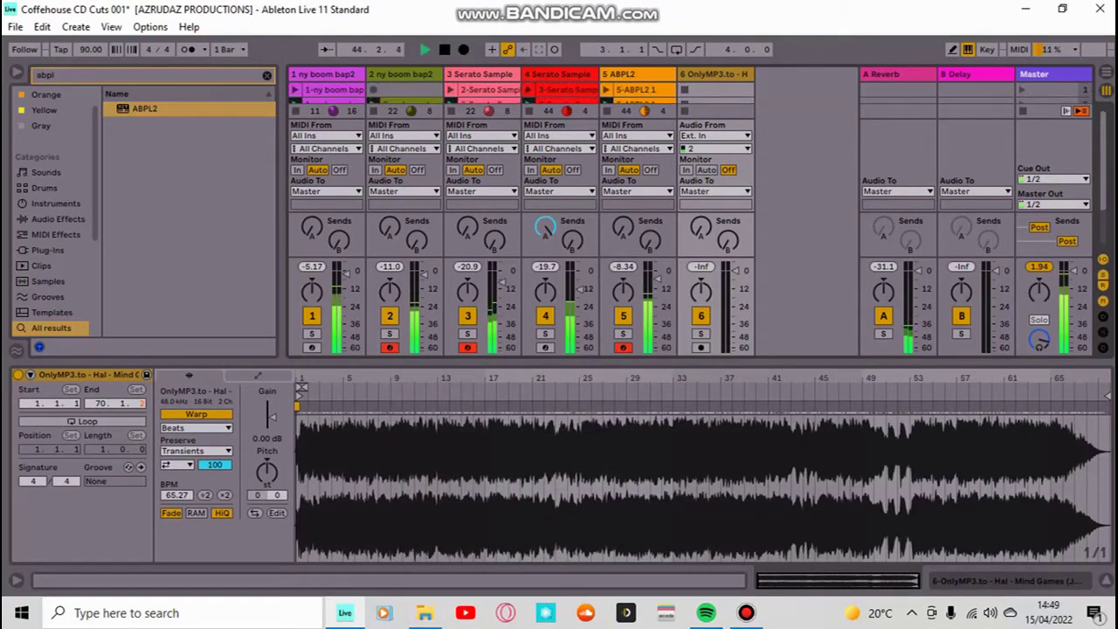
{"action": "left_click_drag", "start_coordinate": [774, 359], "coordinate": [774, 399]}
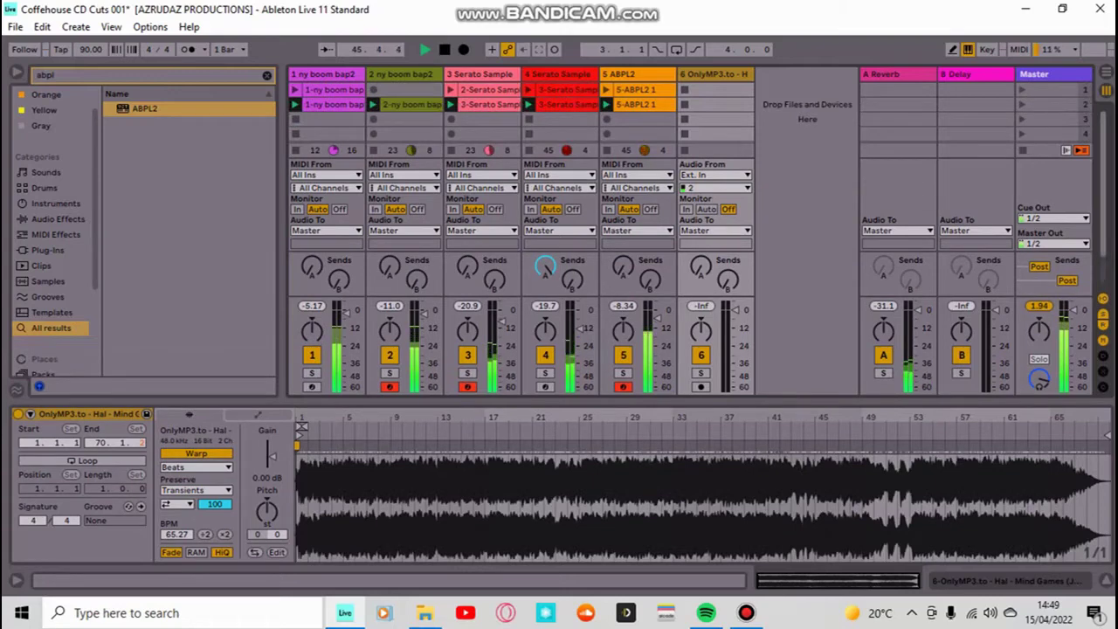
{"action": "scroll", "coordinate": [573, 111], "scroll_direction": "down", "scroll_amount": 2}
{"action": "left_click_drag", "start_coordinate": [716, 139], "coordinate": [716, 90]}
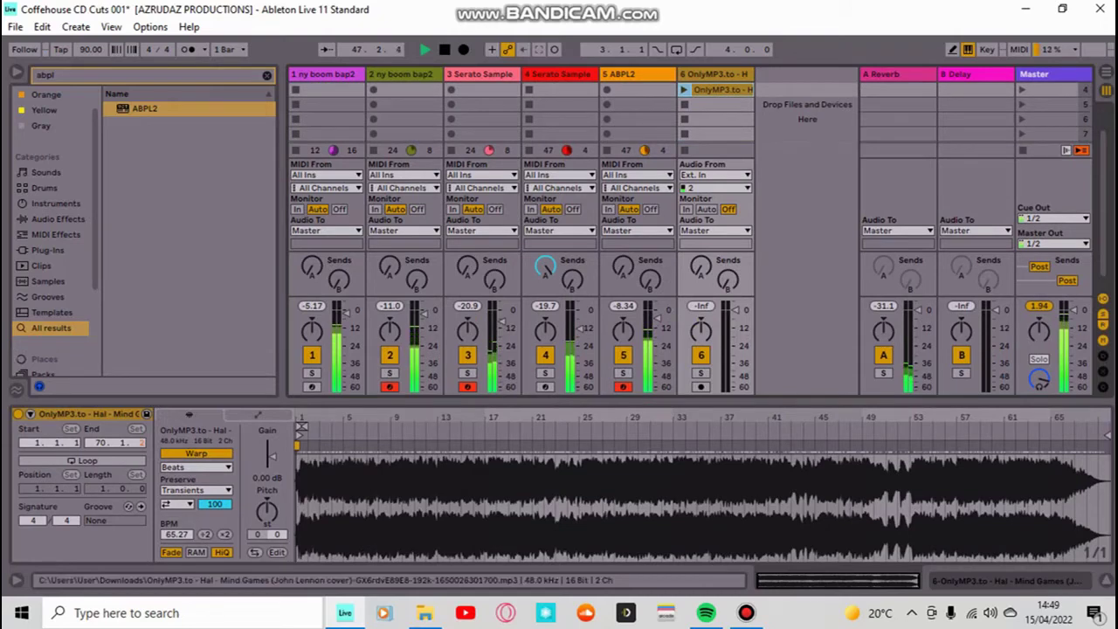
{"action": "scroll", "coordinate": [524, 114], "scroll_direction": "up", "scroll_amount": 3}
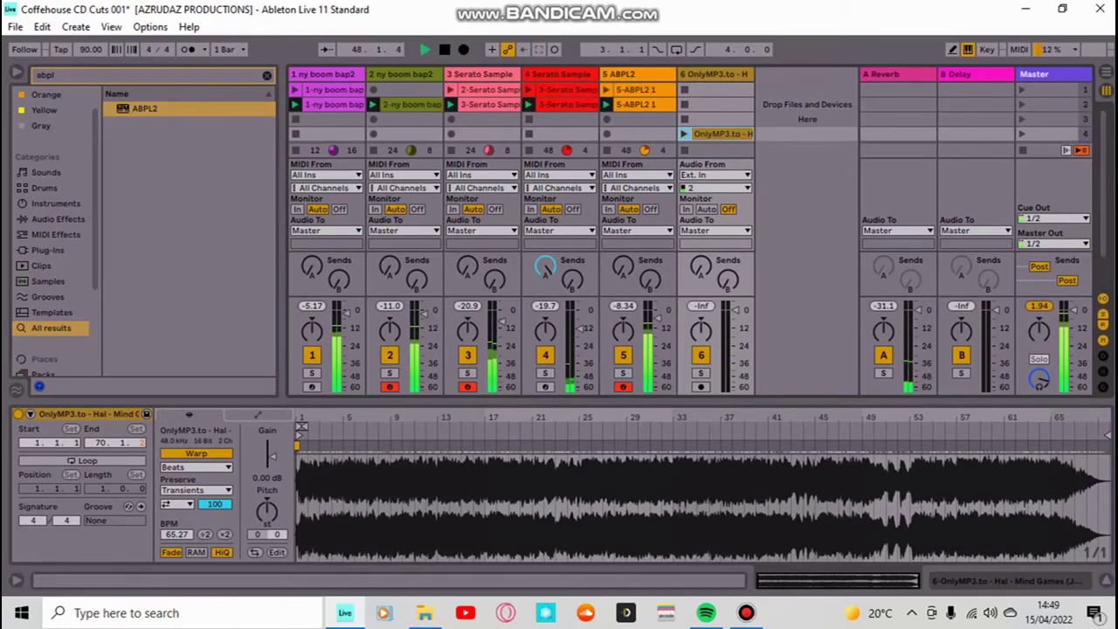
{"action": "left_click_drag", "start_coordinate": [718, 106], "coordinate": [717, 104]}
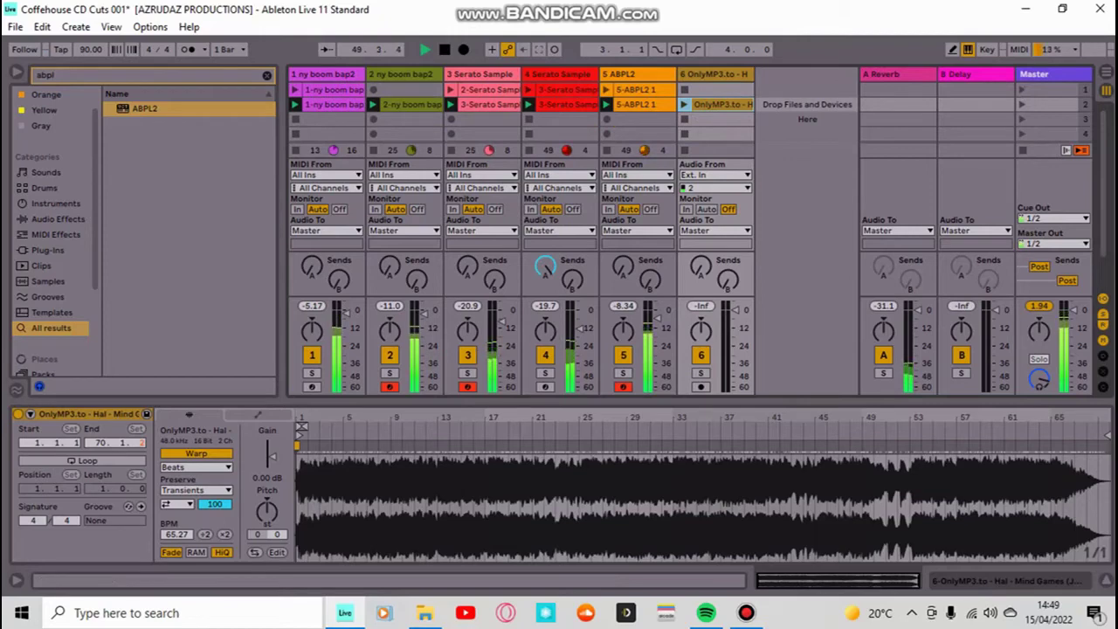
Step: Loop only the first bar of the Mind Games clip and set its start position to 1.3.1
{"action": "right_click", "coordinate": [942, 425]}
{"action": "left_click", "coordinate": [993, 434]}
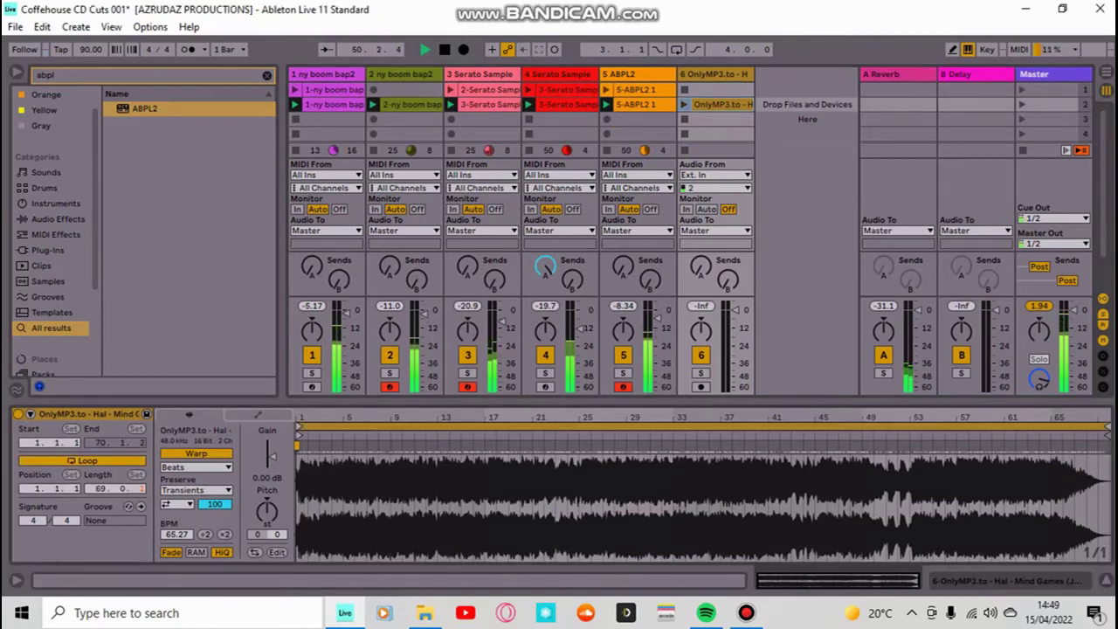
{"action": "left_click_drag", "start_coordinate": [1107, 425], "coordinate": [298, 426]}
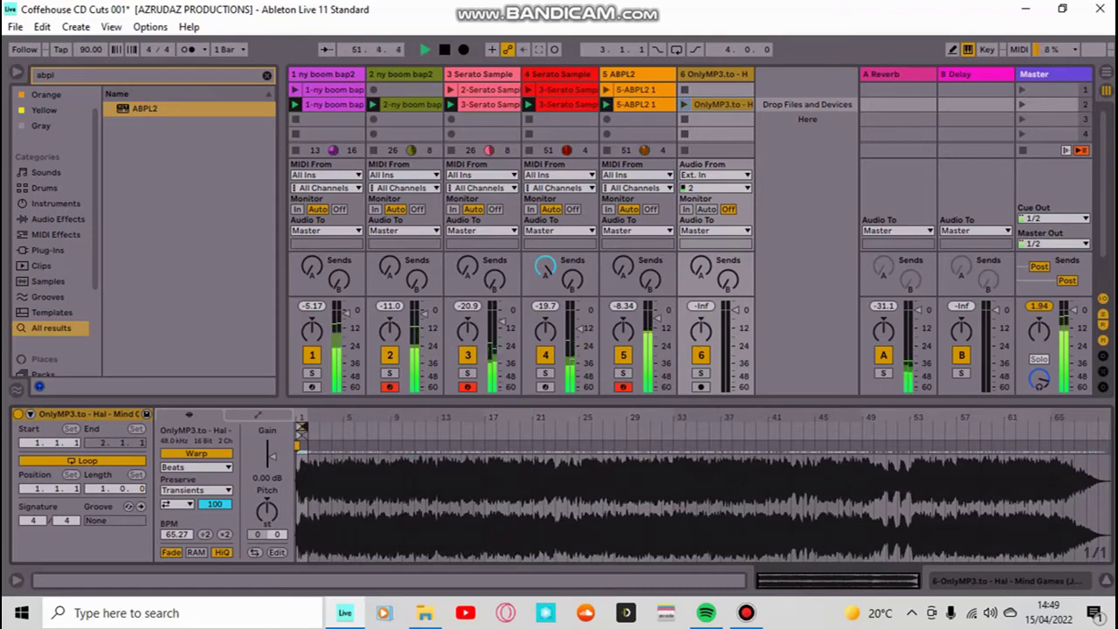
{"action": "left_click_drag", "start_coordinate": [334, 418], "coordinate": [493, 524]}
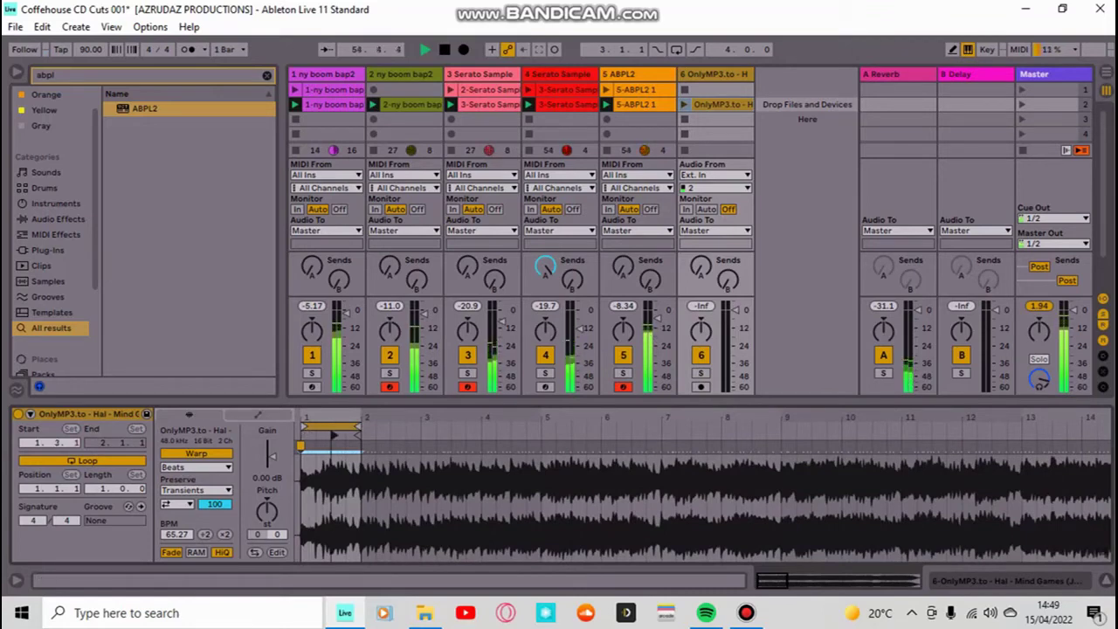
Step: Launch scene 2 and lower the volume of track 6 to -17.0 dB
{"action": "left_click", "coordinate": [1022, 104]}
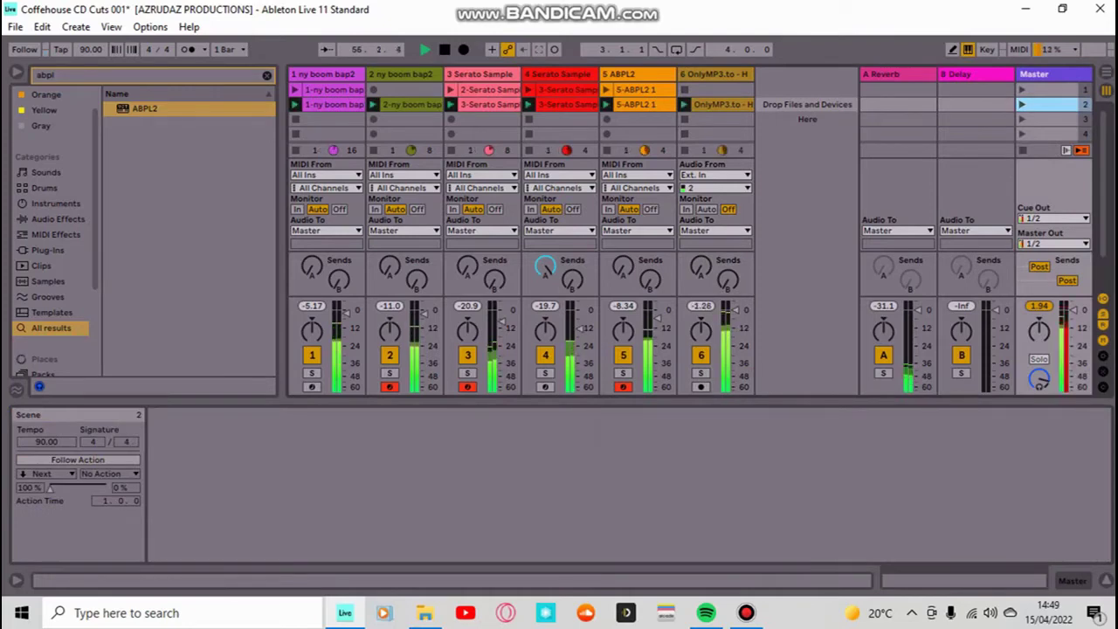
{"action": "left_click_drag", "start_coordinate": [736, 310], "coordinate": [736, 328]}
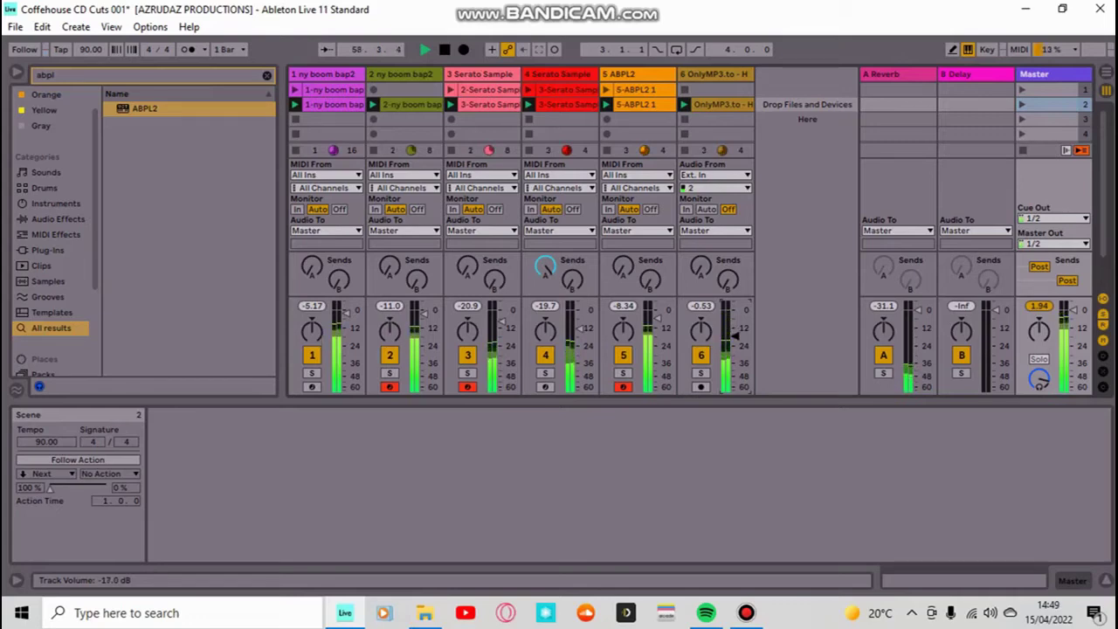
Step: Examine the looped first bar of track 6's Mind Games clip close up in its waveform
{"action": "left_click", "coordinate": [721, 104]}
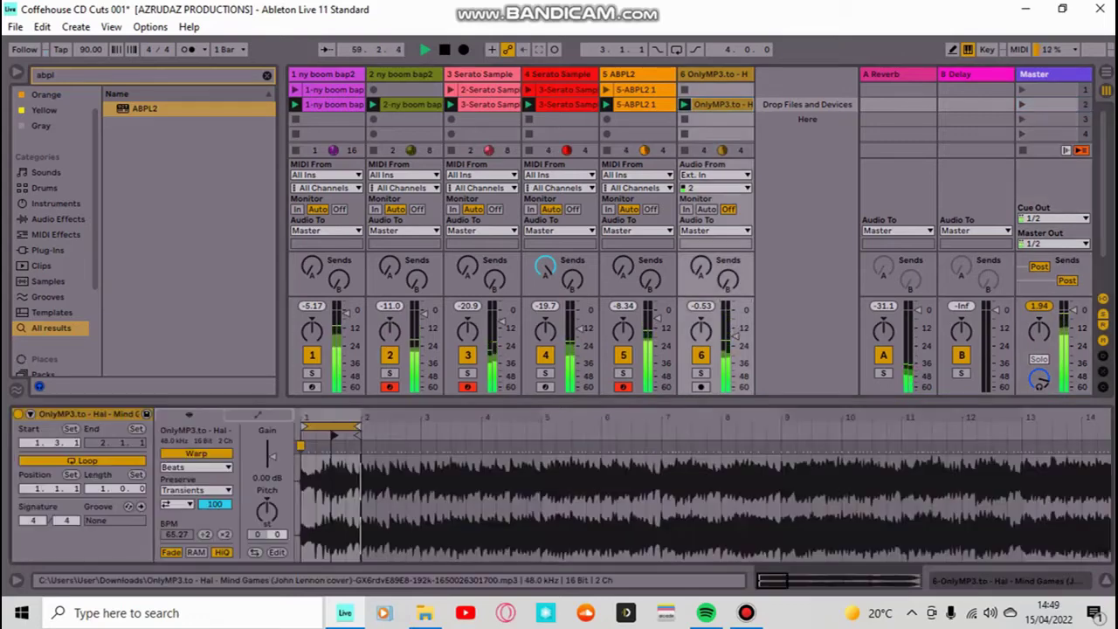
{"action": "right_click", "coordinate": [545, 267]}
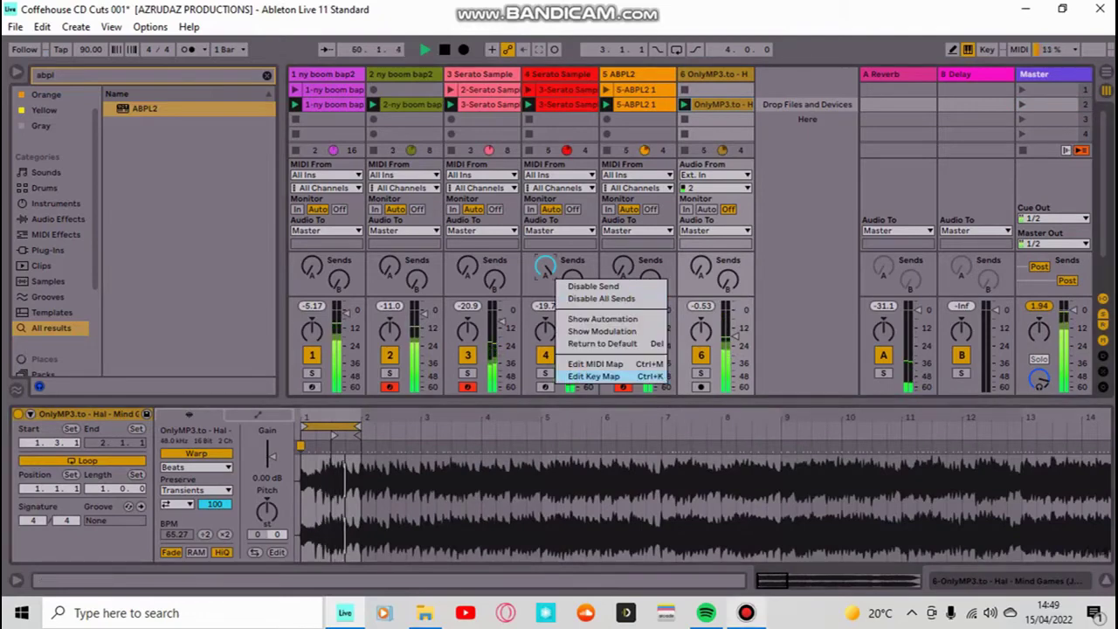
{"action": "key", "text": "Escape"}
{"action": "scroll", "coordinate": [425, 489], "scroll_direction": "up", "scroll_amount": 4}
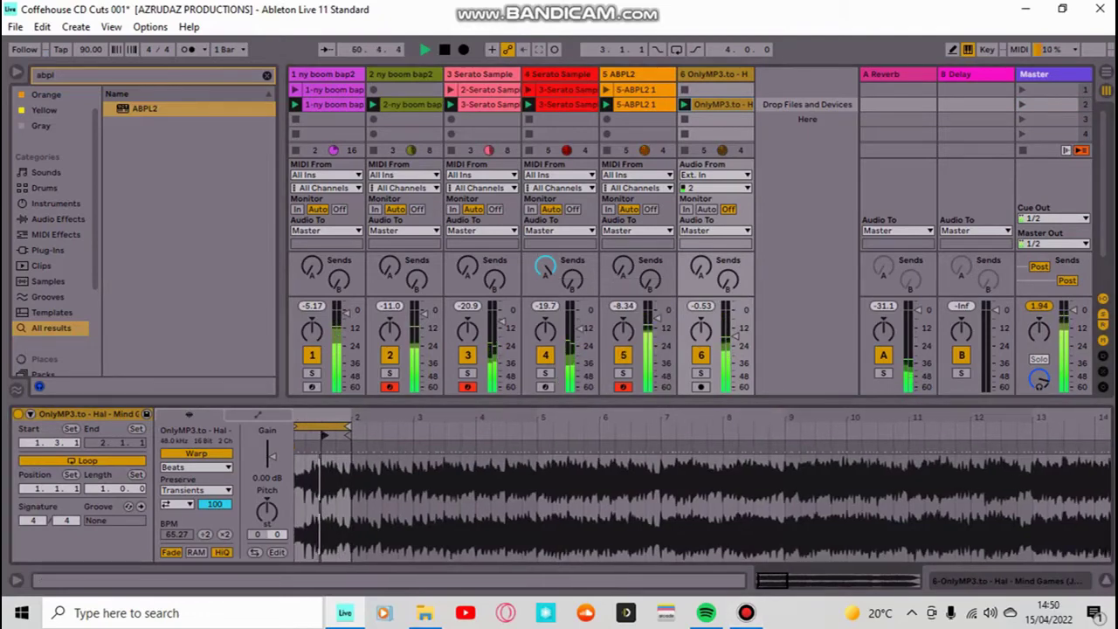
{"action": "left_click_drag", "start_coordinate": [327, 417], "coordinate": [441, 438]}
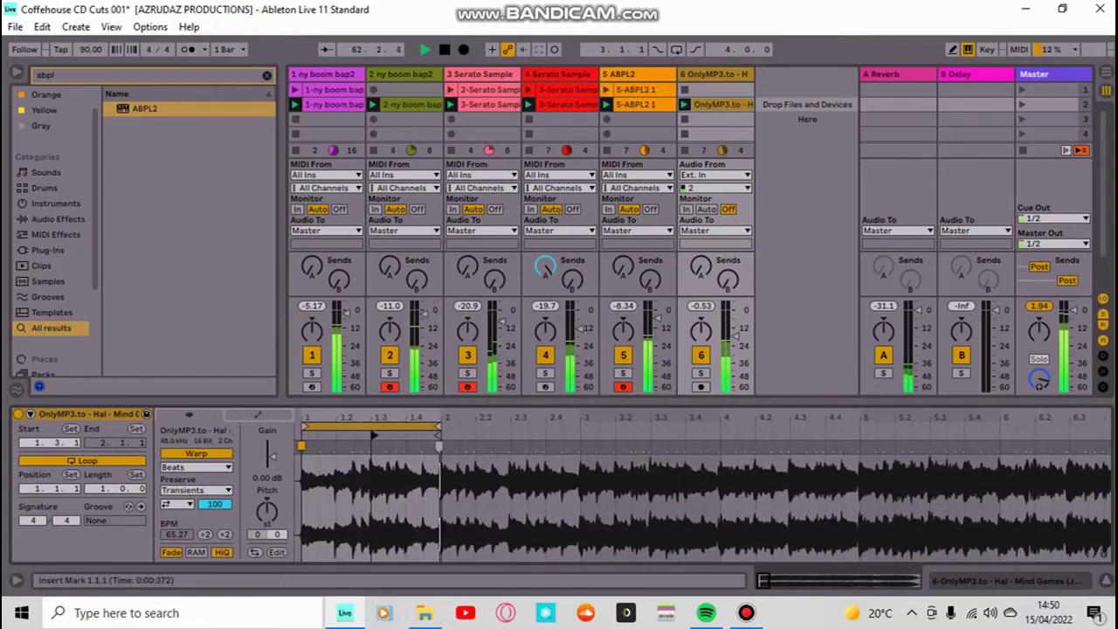
Step: Halve the Mind Games clip's loop length to 0.2.0 and move the loop to the second half of the first bar
{"action": "key", "text": "ctrl+Down"}
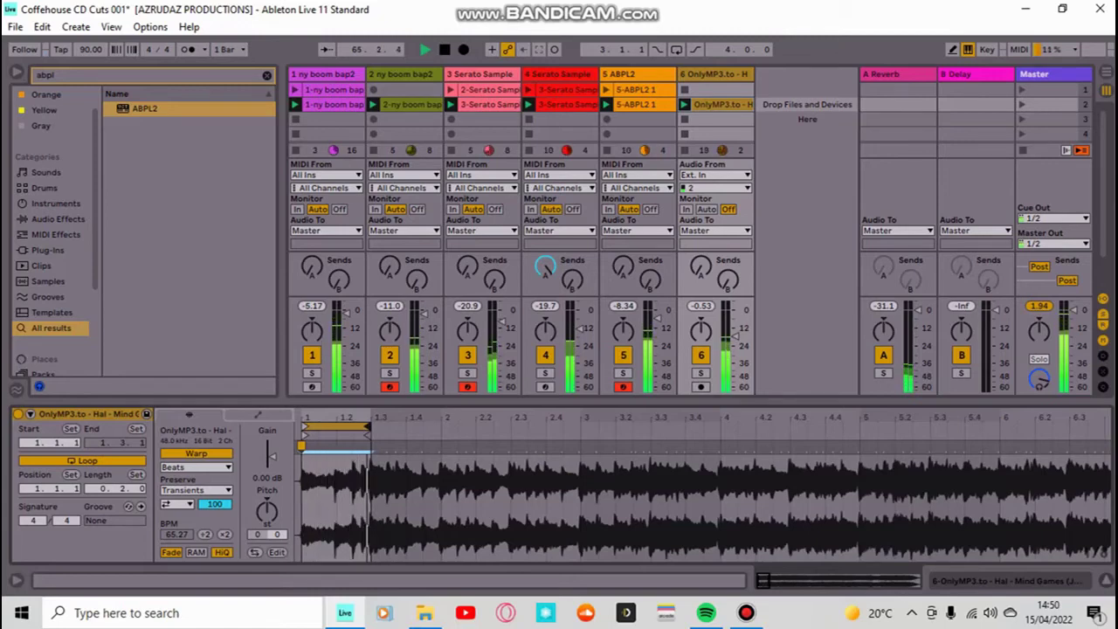
{"action": "left_click_drag", "start_coordinate": [336, 427], "coordinate": [406, 427]}
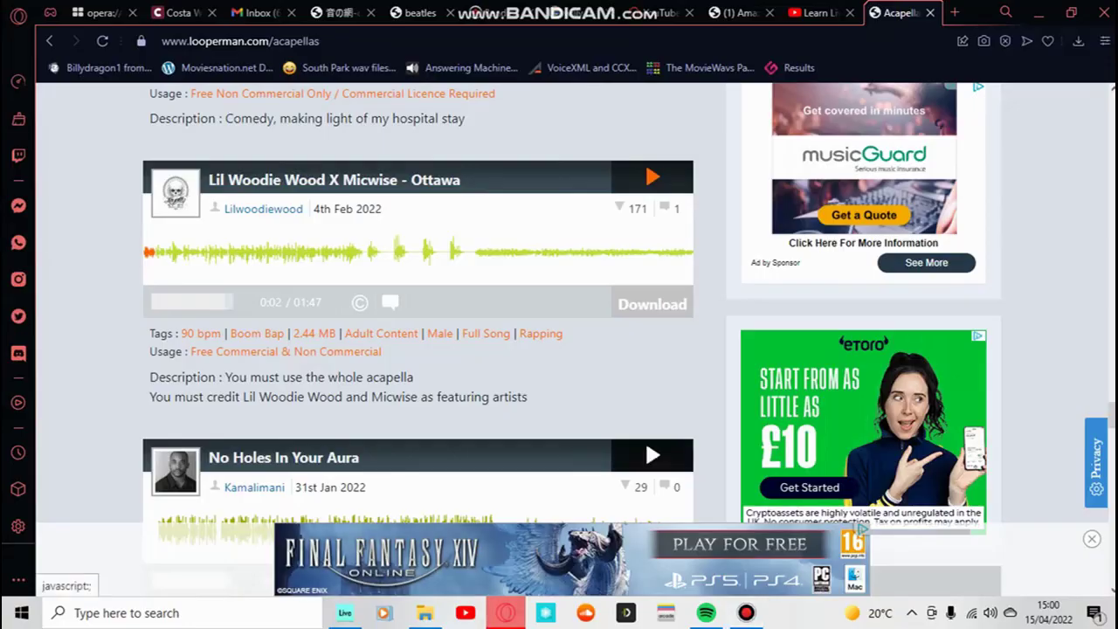
Step: Browse the 90 bpm acapellas on Looperman in the web browser, play a preview of TIME VERSE and pause it
{"action": "scroll", "coordinate": [417, 341], "scroll_direction": "up", "scroll_amount": 12}
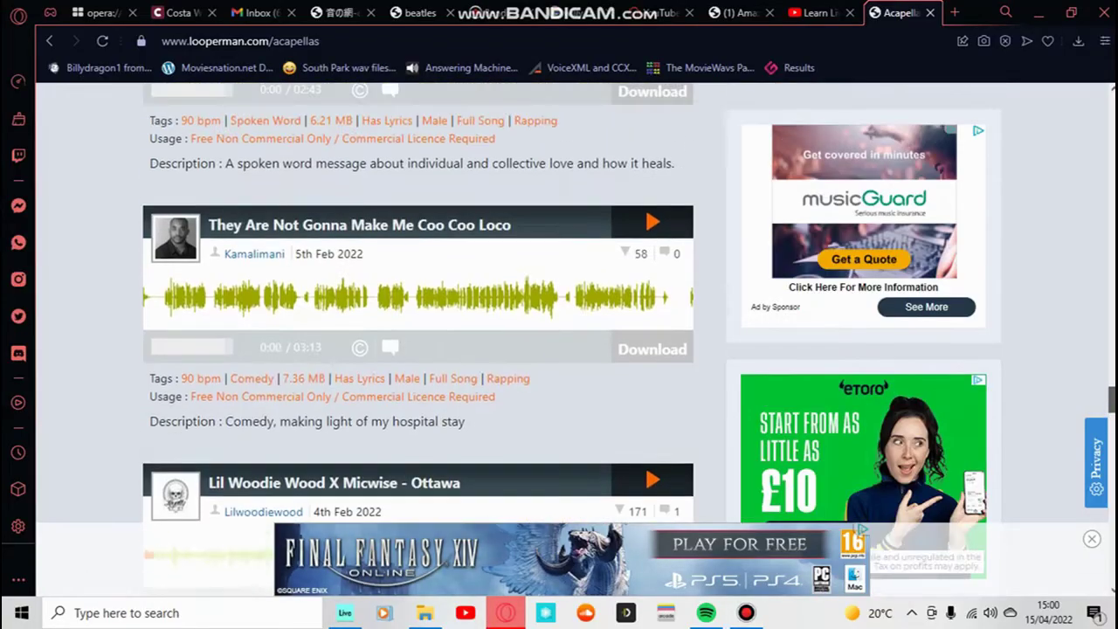
{"action": "scroll", "coordinate": [418, 341], "scroll_direction": "up", "scroll_amount": 12}
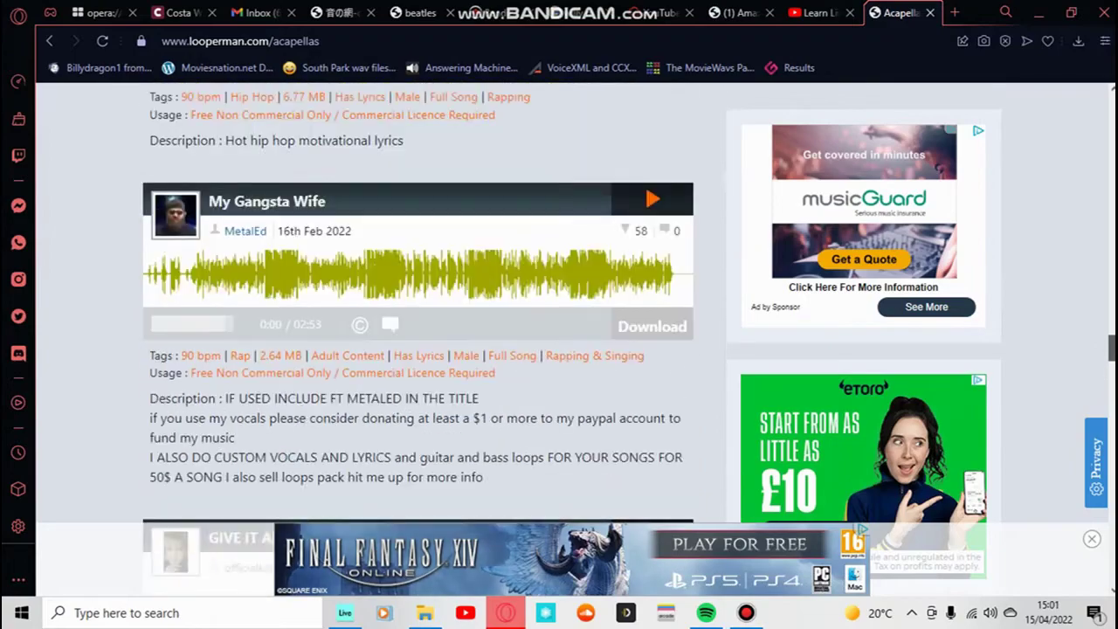
{"action": "scroll", "coordinate": [417, 341], "scroll_direction": "up", "scroll_amount": 12}
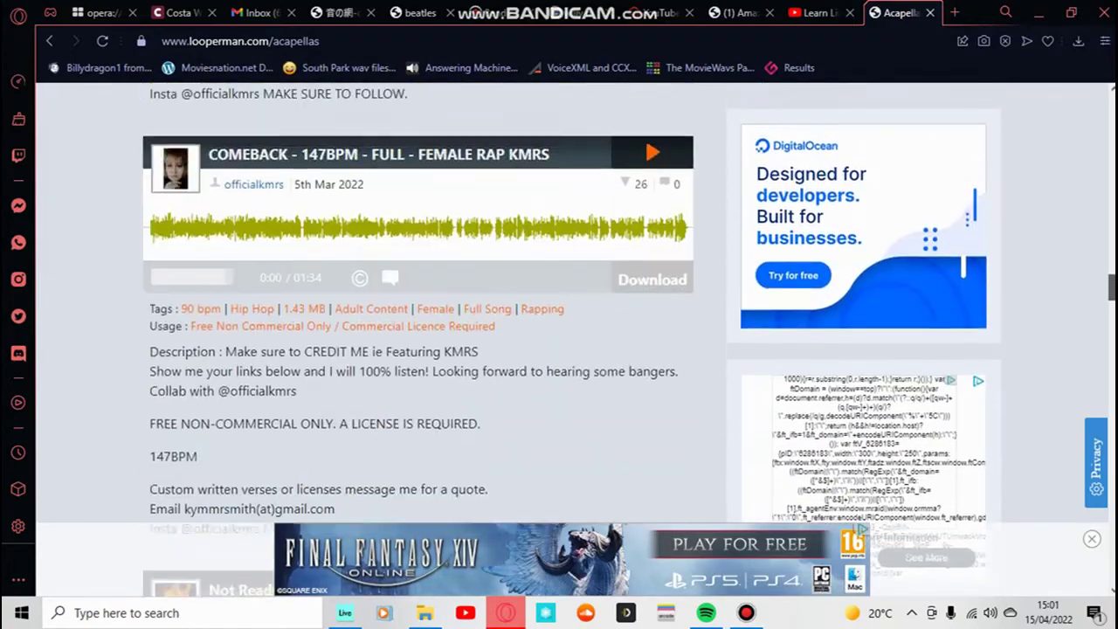
{"action": "scroll", "coordinate": [417, 341], "scroll_direction": "up", "scroll_amount": 12}
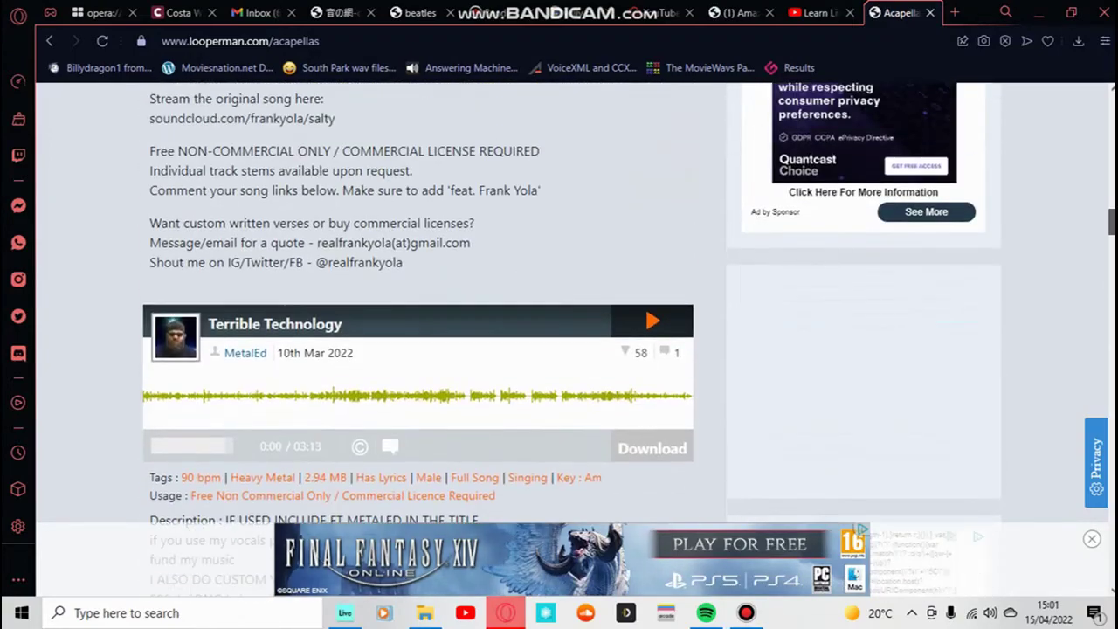
{"action": "scroll", "coordinate": [418, 341], "scroll_direction": "up", "scroll_amount": 4}
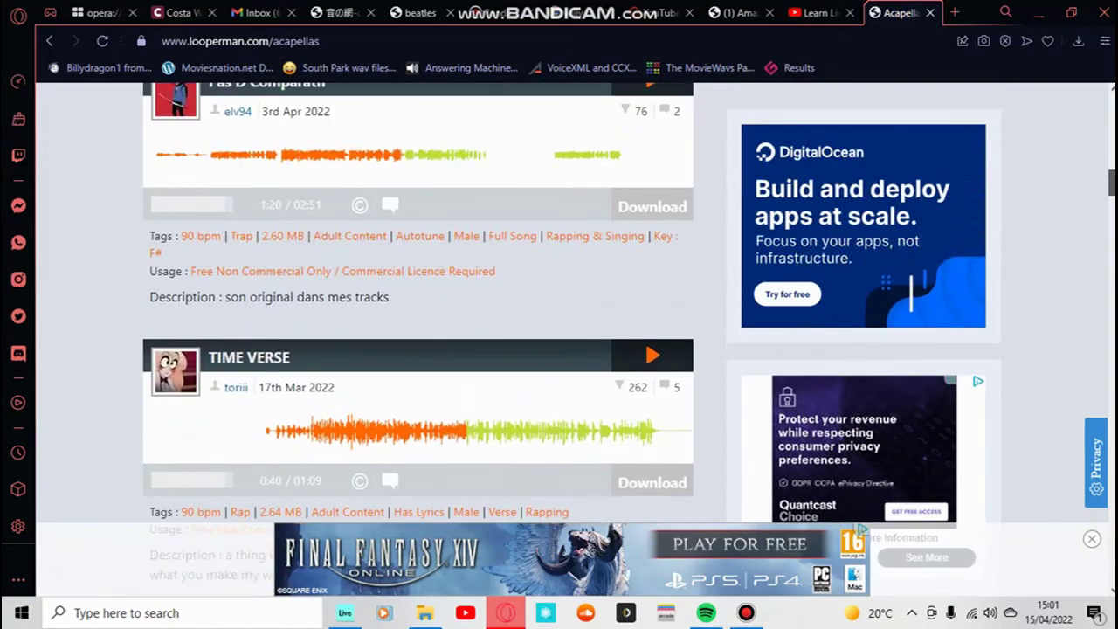
{"action": "scroll", "coordinate": [417, 341], "scroll_direction": "down", "scroll_amount": 2}
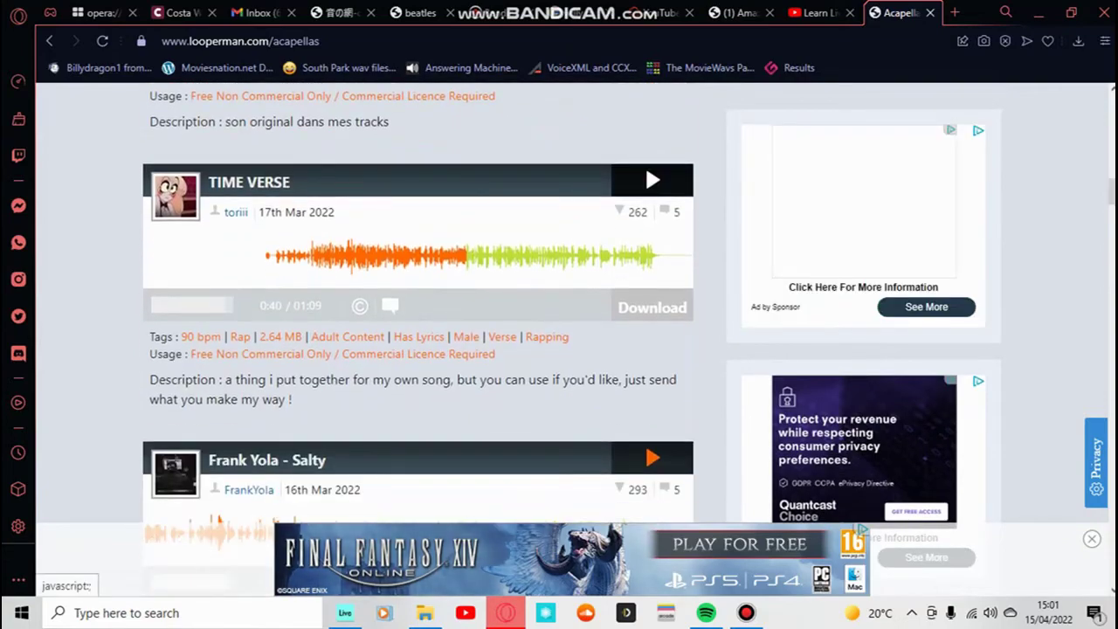
{"action": "left_click", "coordinate": [653, 180]}
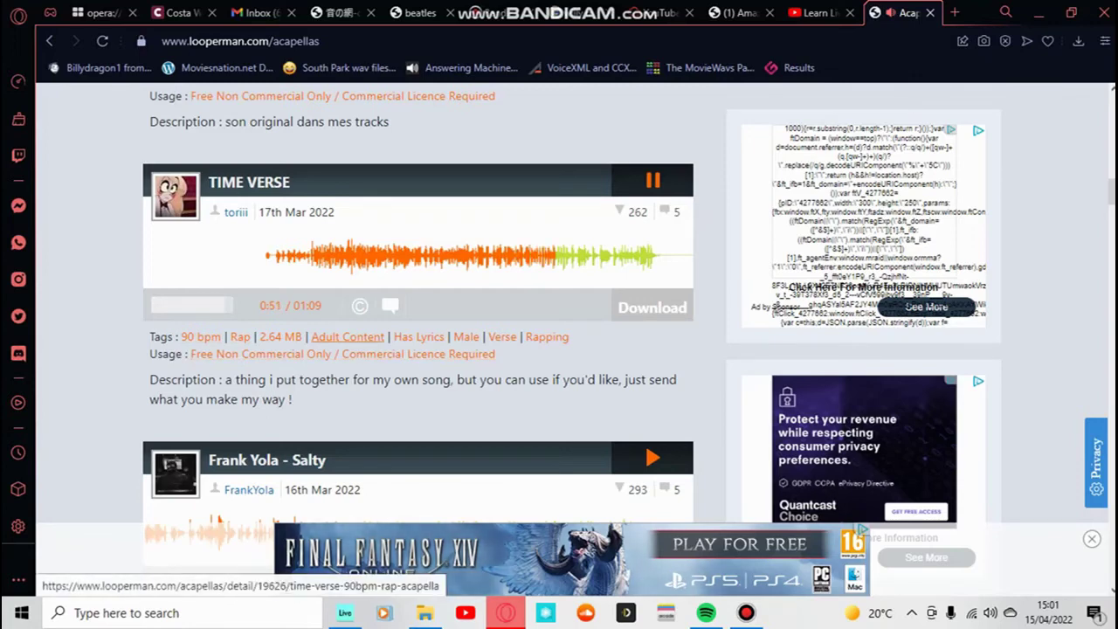
{"action": "left_click", "coordinate": [653, 180]}
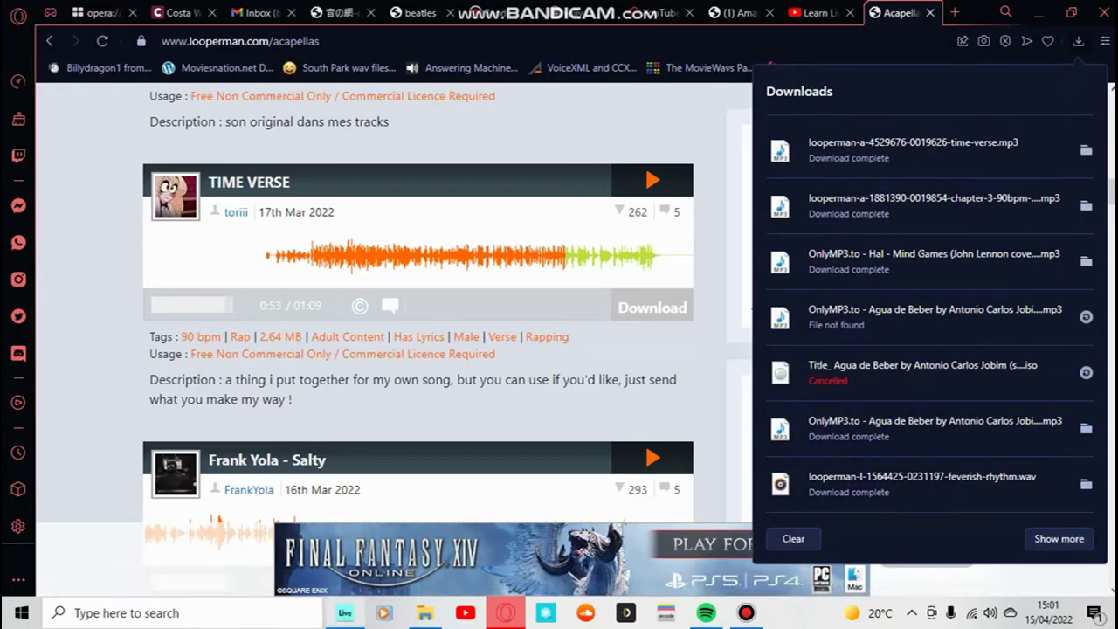
Step: Switch to Ableton Live, clear the browser search, and play scene 1 followed by scene 2 with the acapella before stopping playback
{"action": "left_click", "coordinate": [345, 612]}
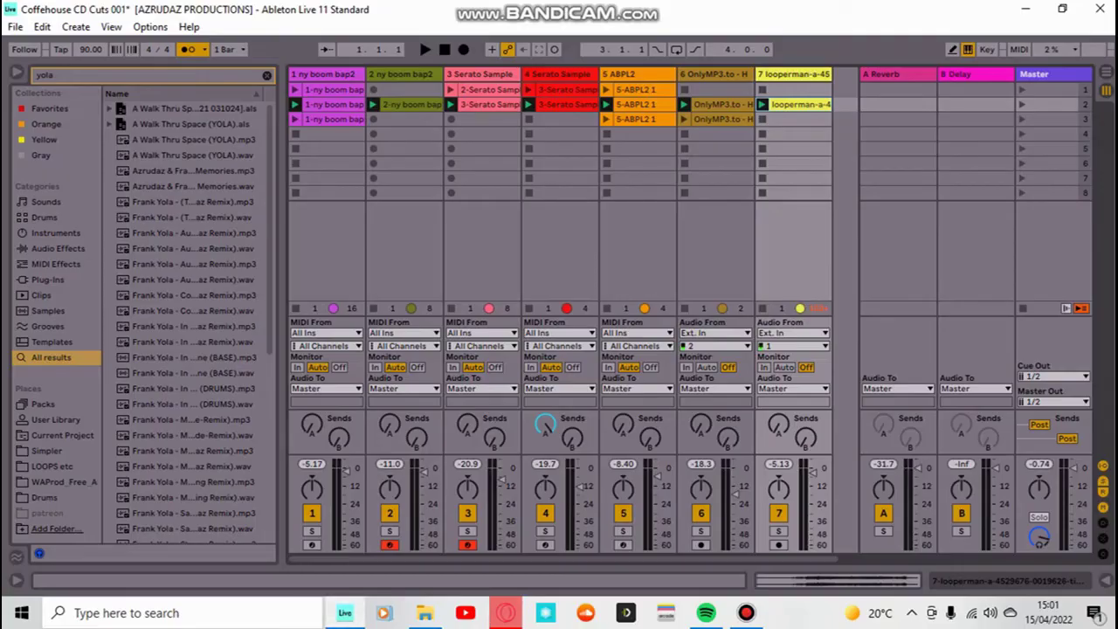
{"action": "left_click", "coordinate": [1022, 90]}
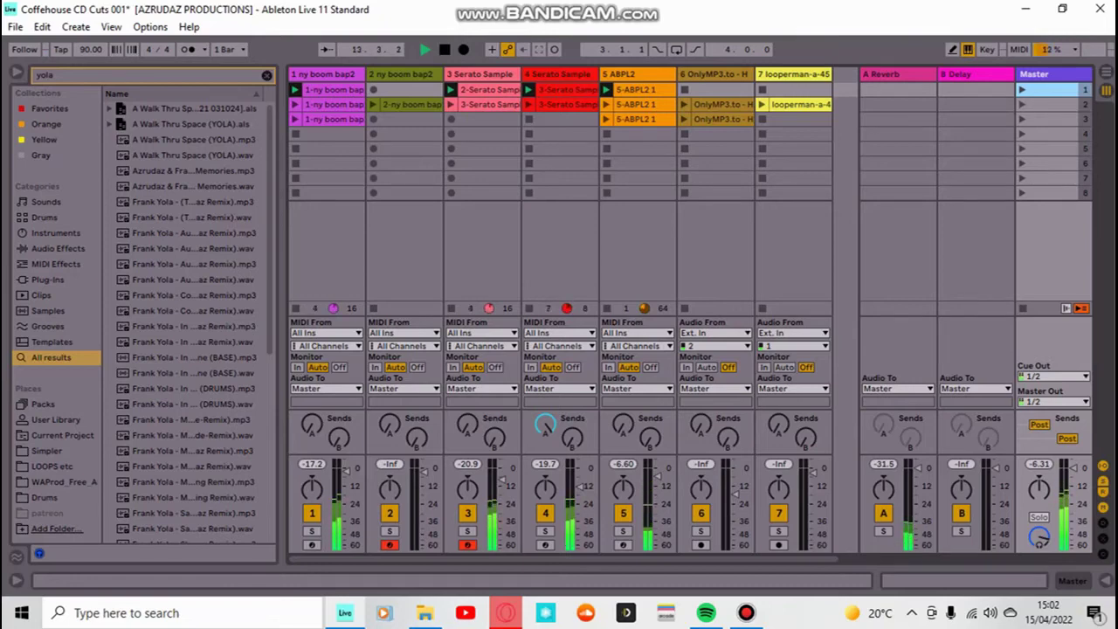
{"action": "left_click", "coordinate": [267, 75]}
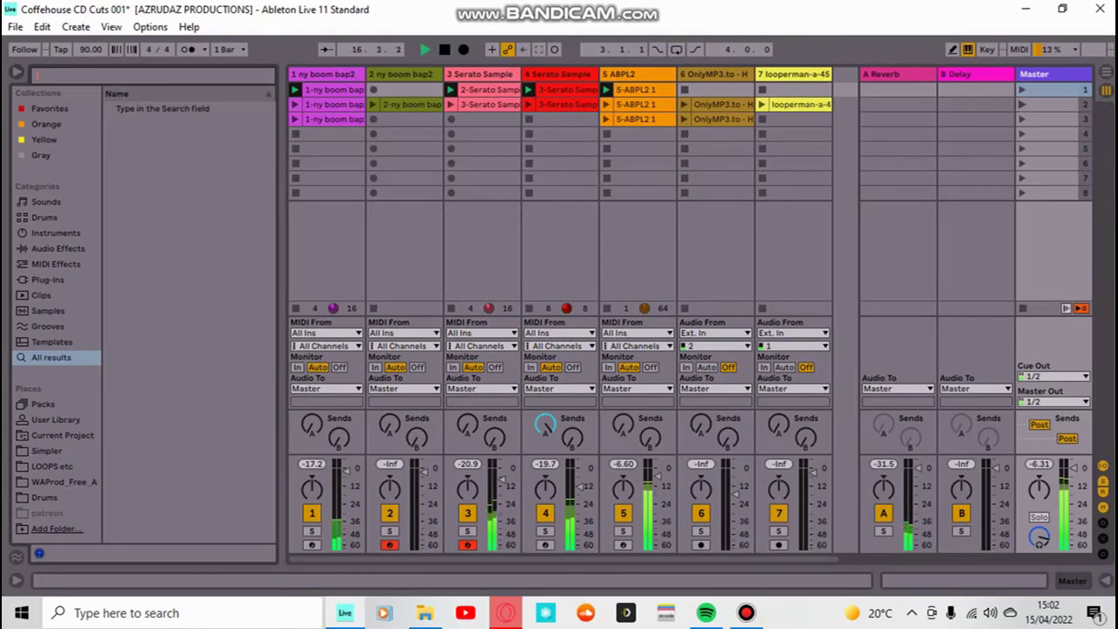
{"action": "left_click", "coordinate": [1022, 104]}
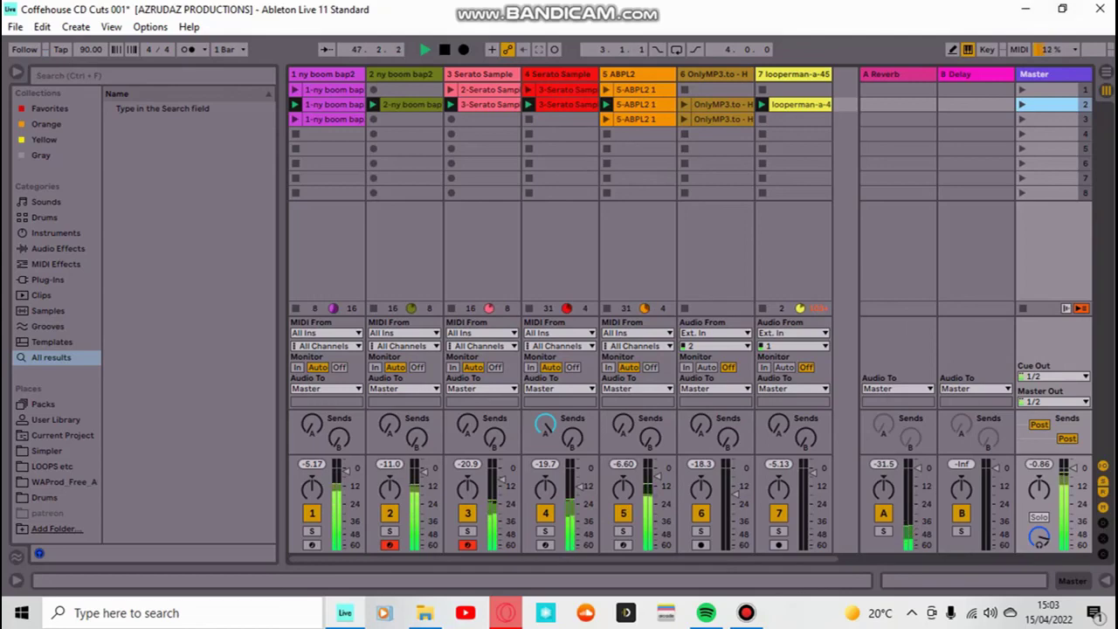
{"action": "key", "text": "space"}
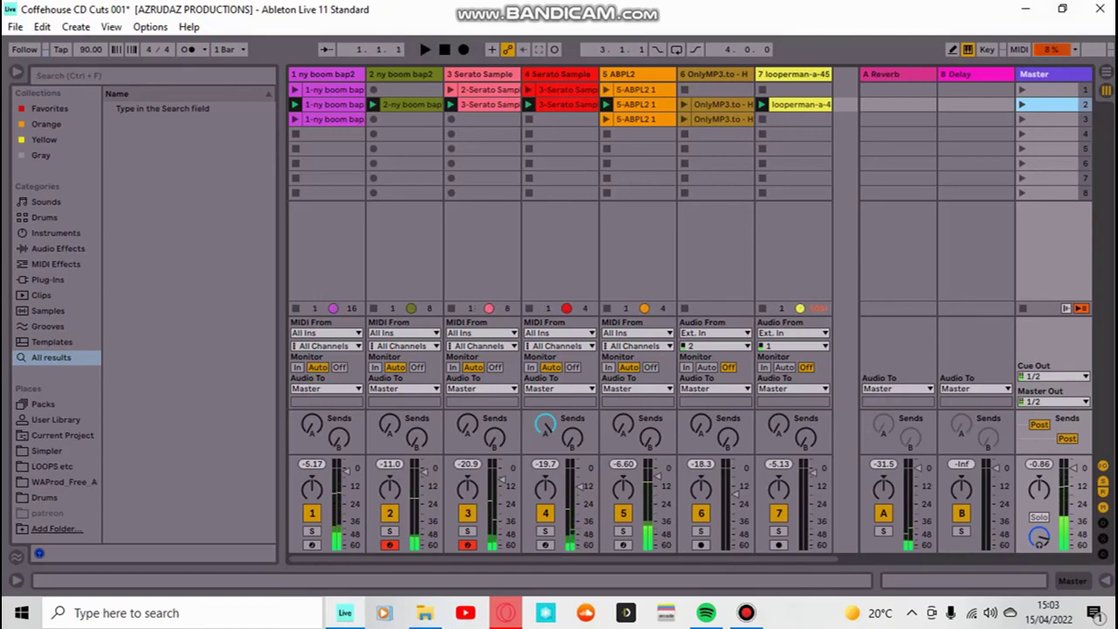